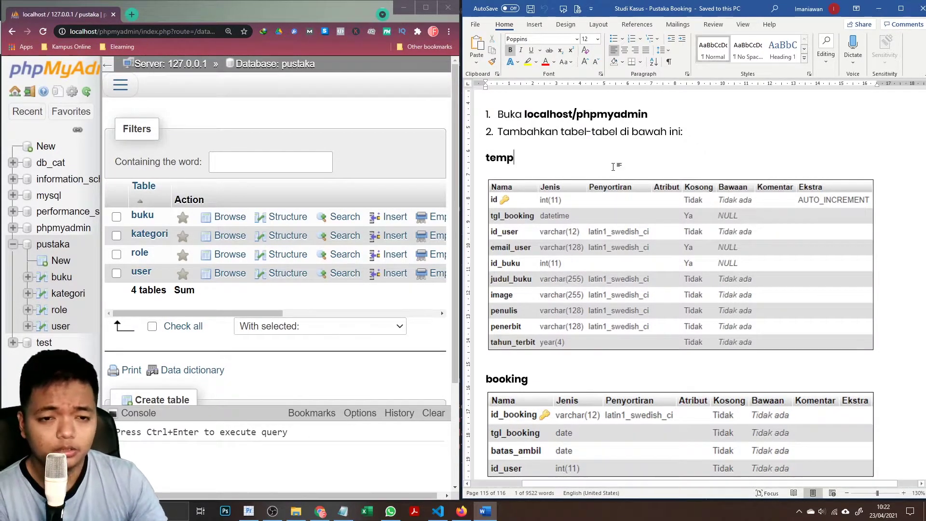
- Start a new table named temp with 10 columns in the pustaka database
scroll(614, 166, up, 3)
scroll(614, 167, down, 1)
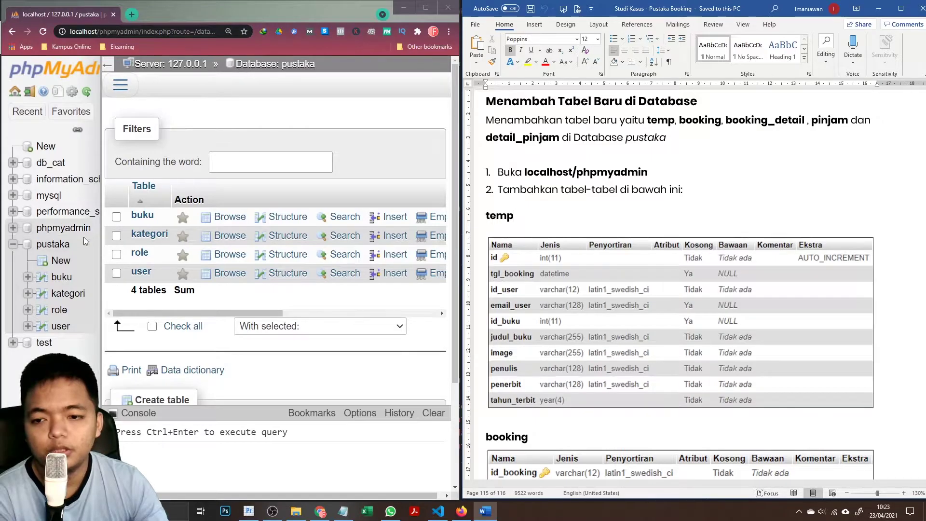
click(54, 244)
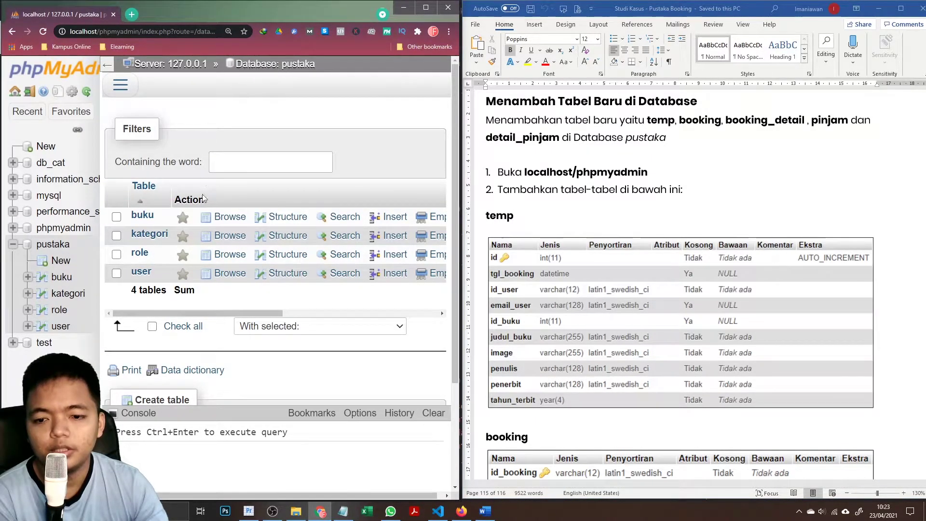
click(270, 414)
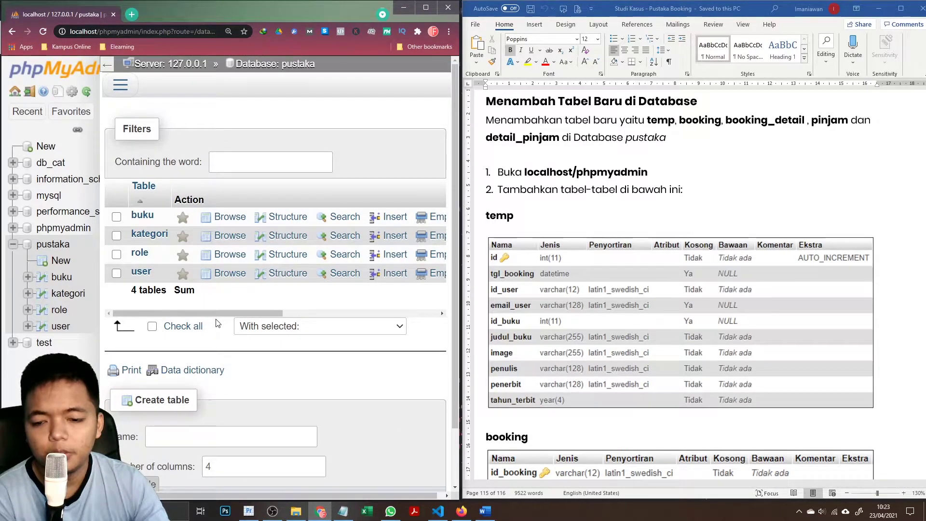
scroll(215, 324, down, 2)
click(204, 369)
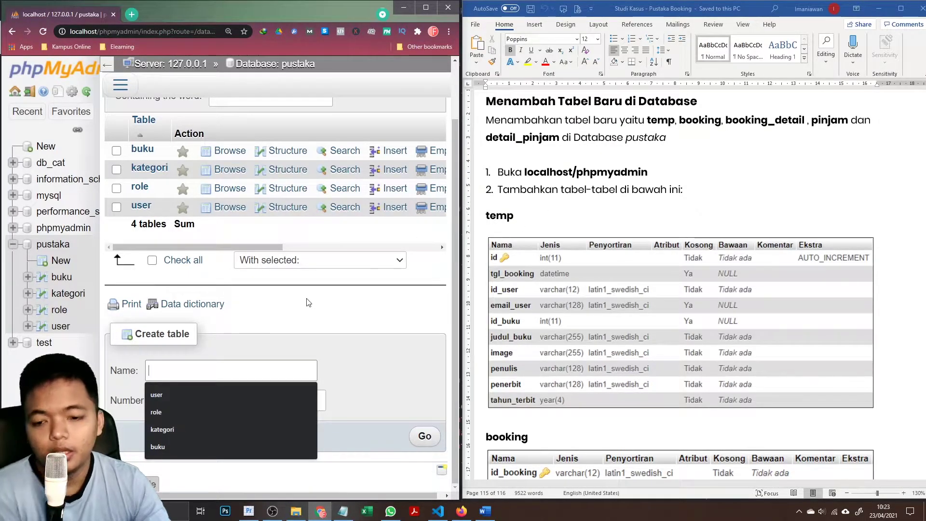
text(temp)
key(Tab)
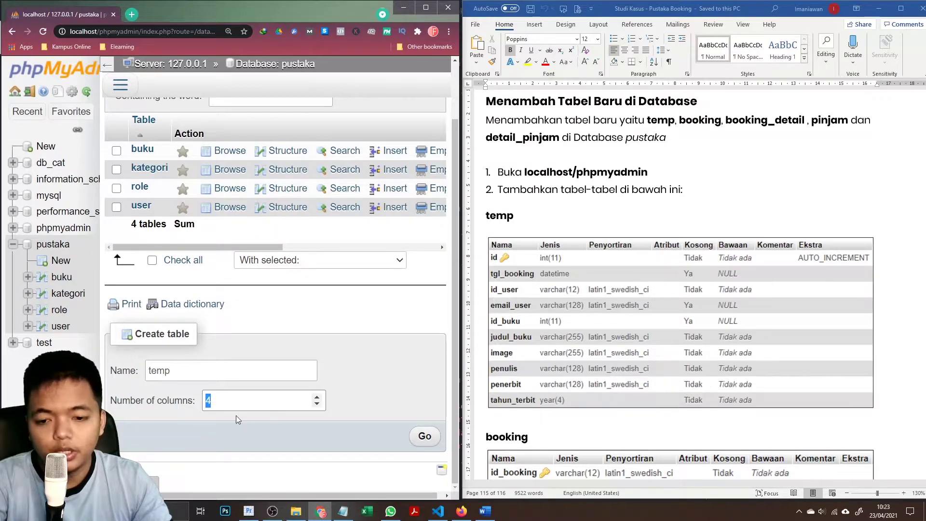
text(10)
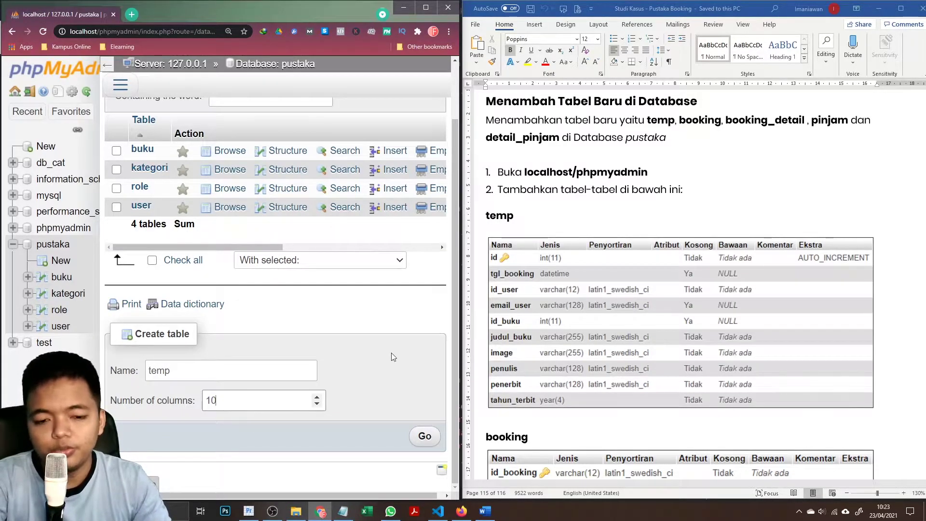
click(424, 436)
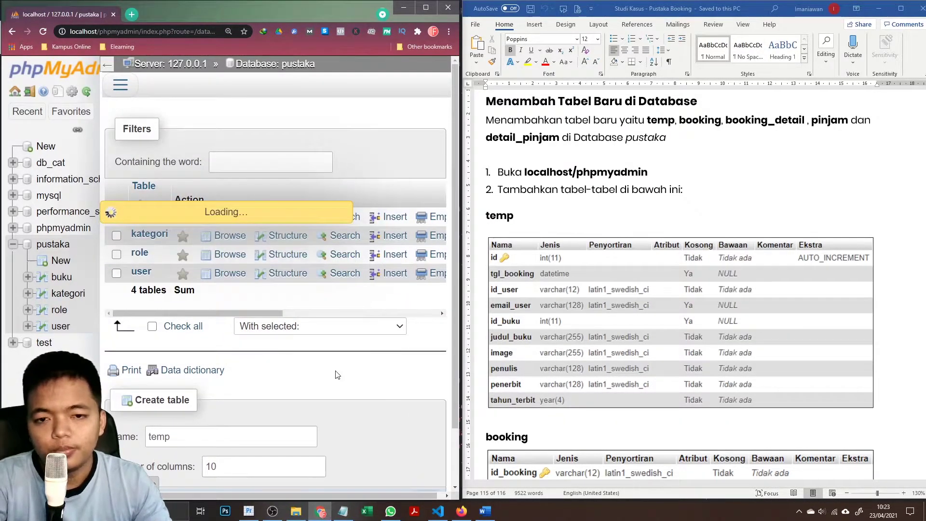
- Name the first five columns of the temp table id, tgl_booking, id_user, email_user and id_buku
key(ctrl+minus)
key(ctrl+minus)
click(110, 155)
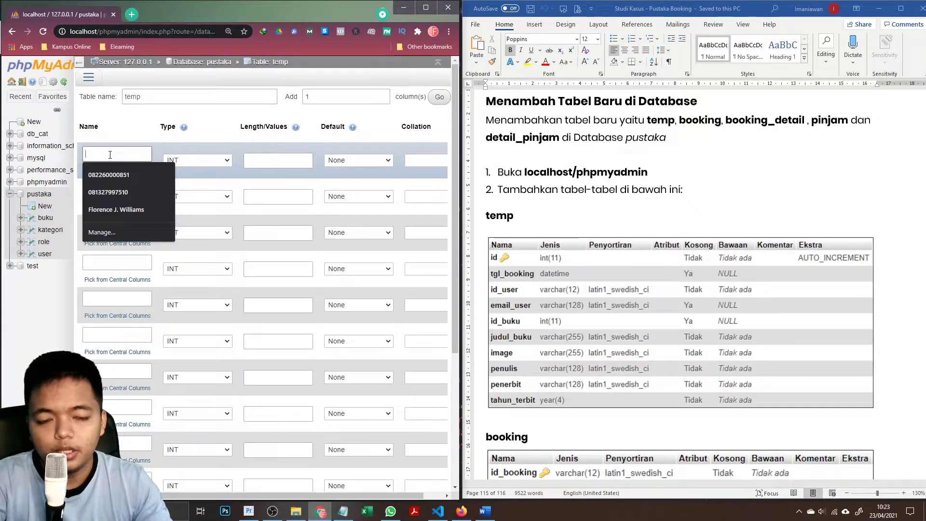
text(id)
click(118, 189)
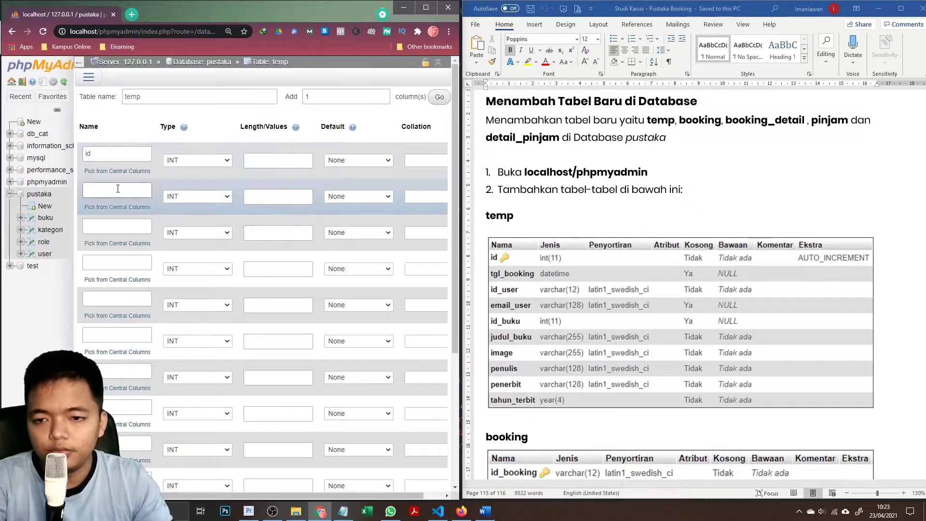
text(tgl_booking)
click(123, 226)
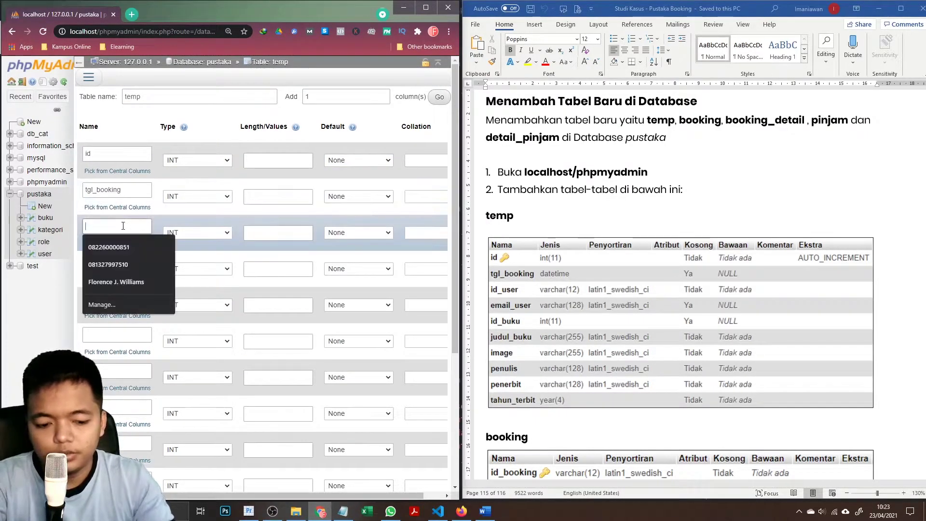
text(id_user)
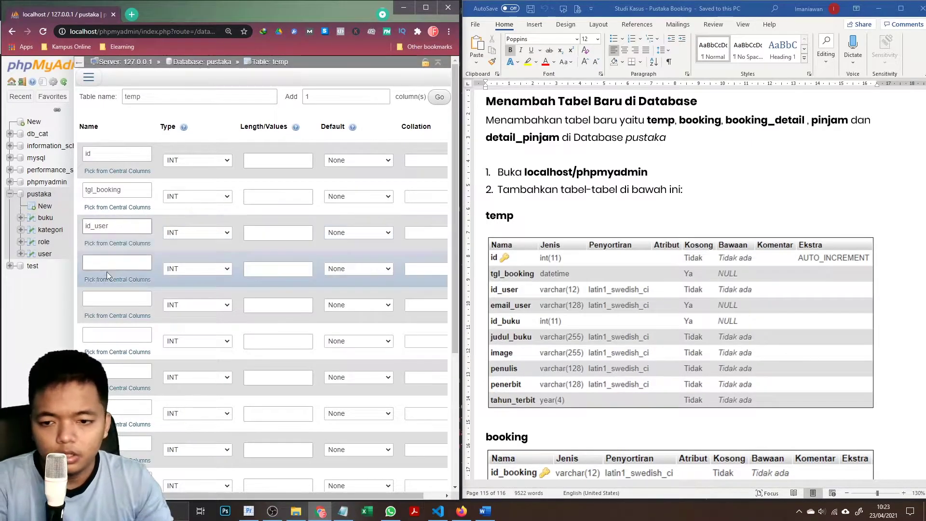
click(105, 264)
text(email_user)
click(106, 301)
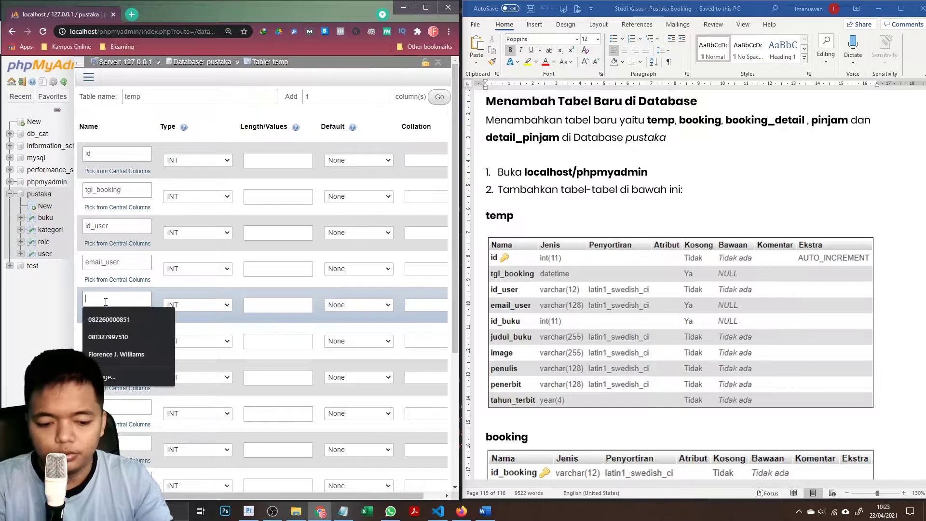
text(id_buku)
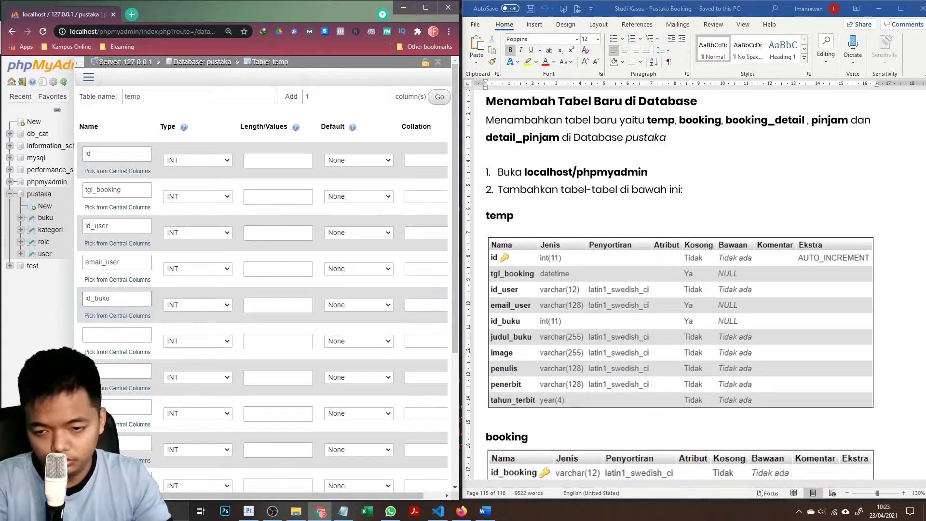
- Name the last five columns of the temp table judul_buku, image, penulis, penerbit and tahun_terbit
click(109, 335)
text(judul_buku)
click(117, 371)
text(image)
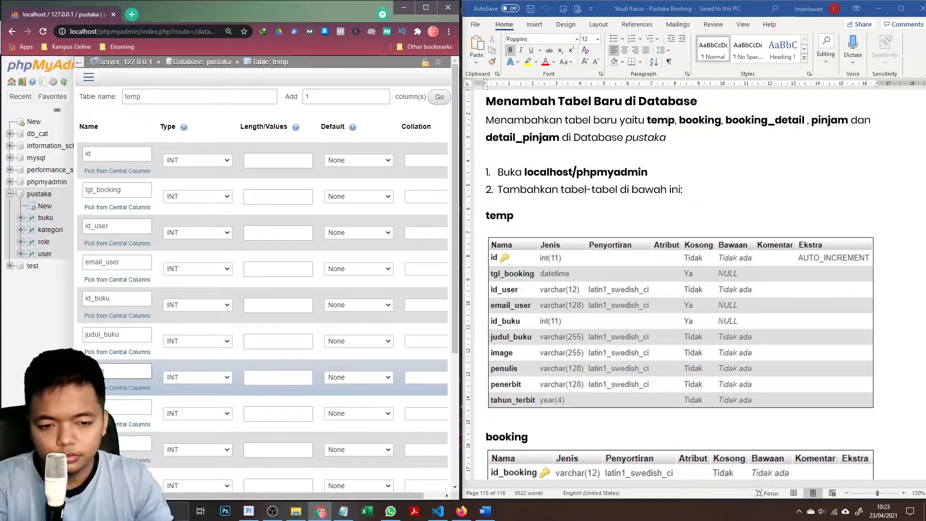
click(117, 406)
text(penulis)
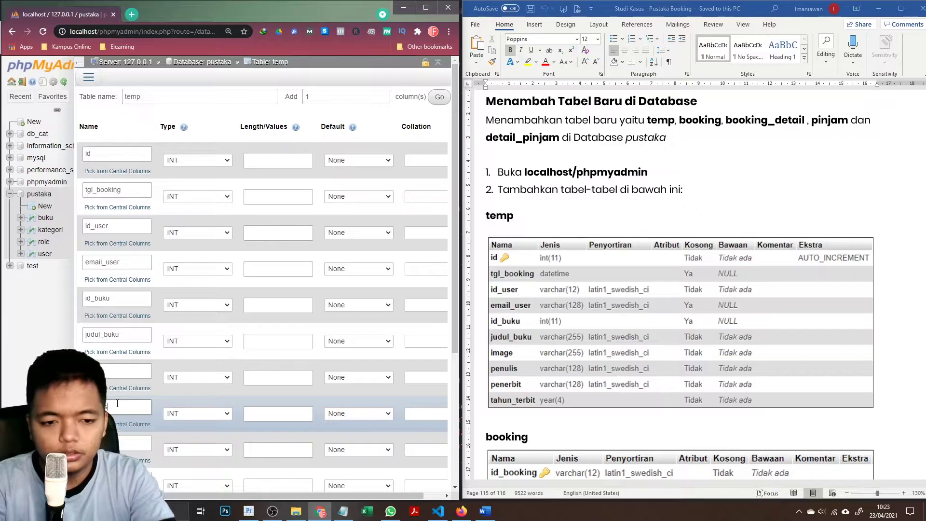
click(117, 441)
text(penerbit)
scroll(117, 442, down, 1)
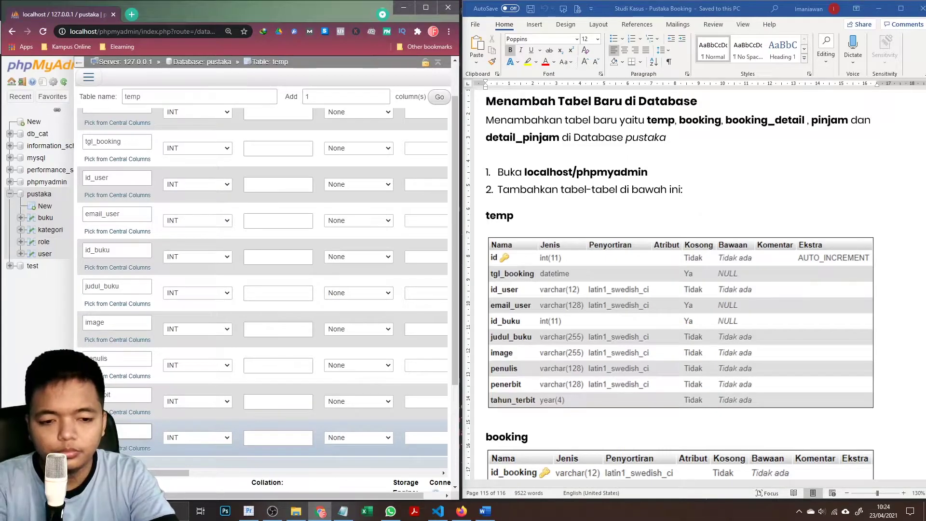
scroll(240, 351, up, 1)
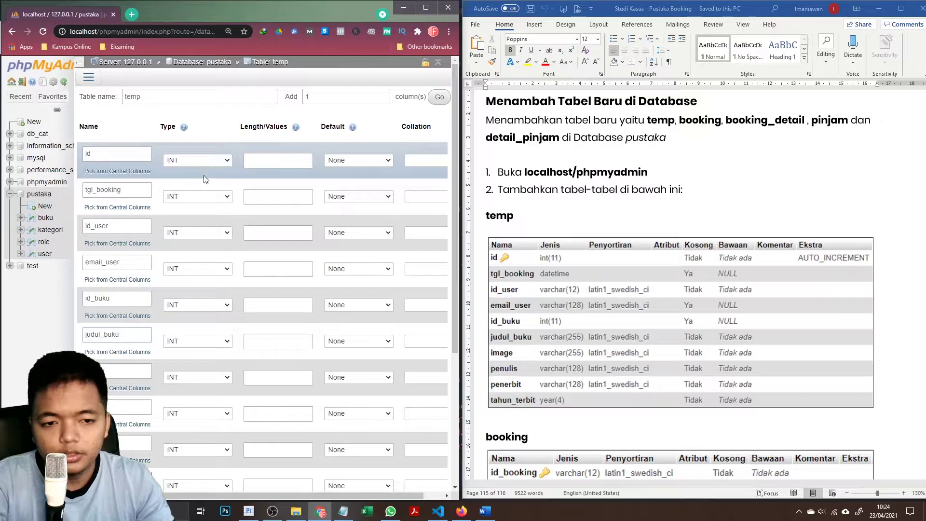
- Set the data type of the tgl_booking column to DATETIME
click(206, 196)
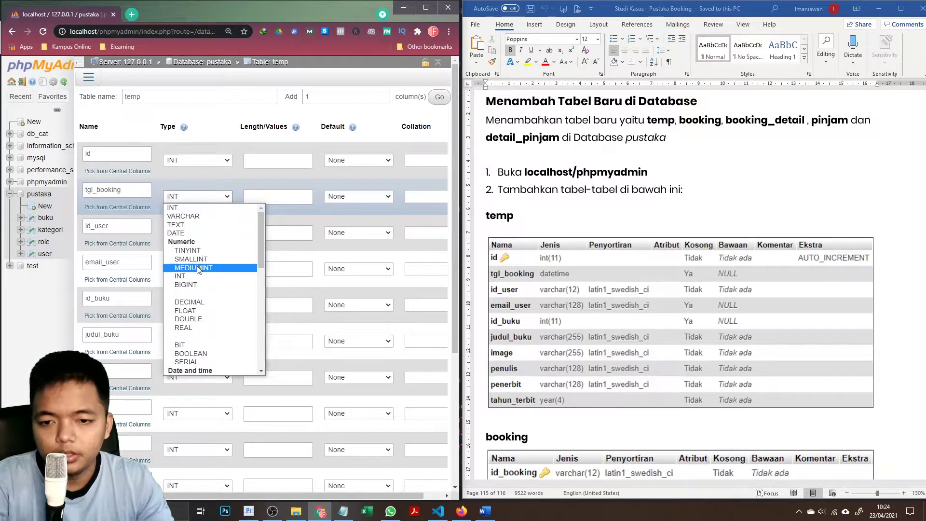
scroll(198, 270, down, 5)
scroll(198, 270, up, 3)
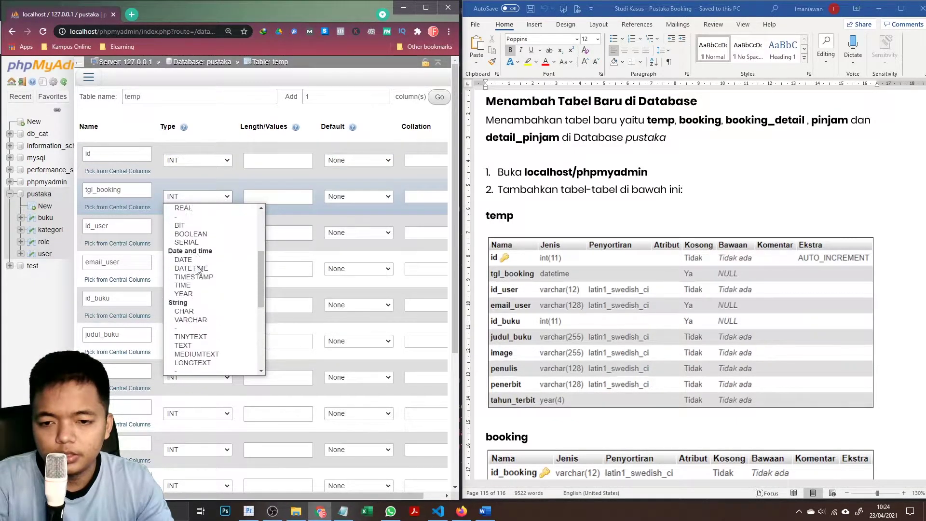
click(195, 258)
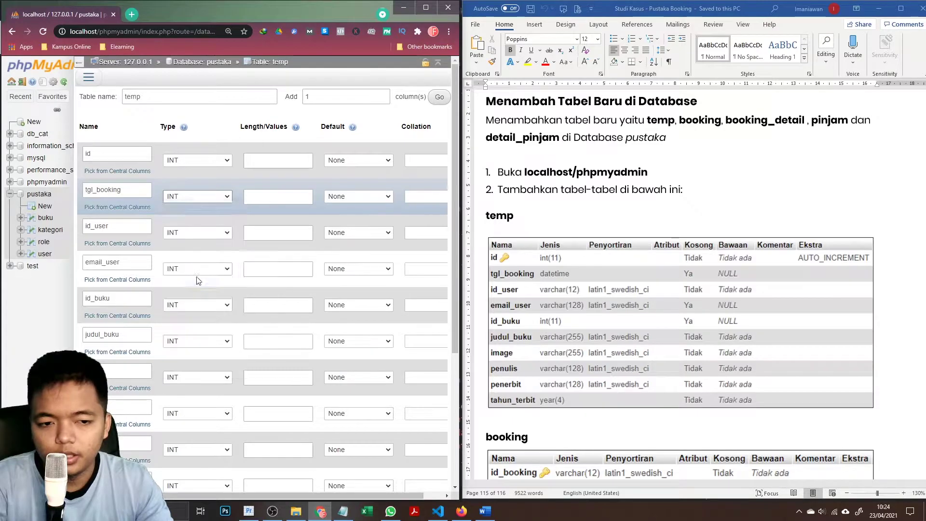
- Set the id_user column to VARCHAR with length 12 and the email_user column to VARCHAR with length 128
click(204, 231)
click(201, 249)
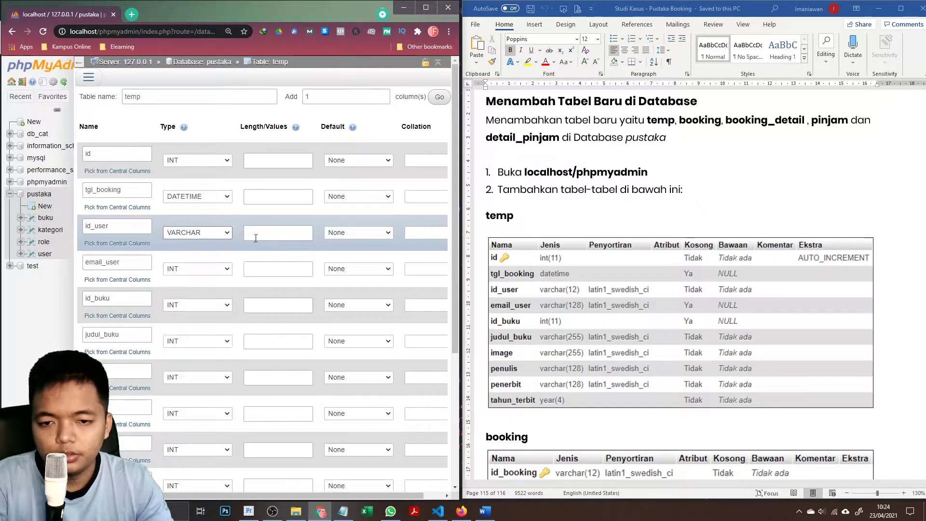
click(253, 234)
text(12)
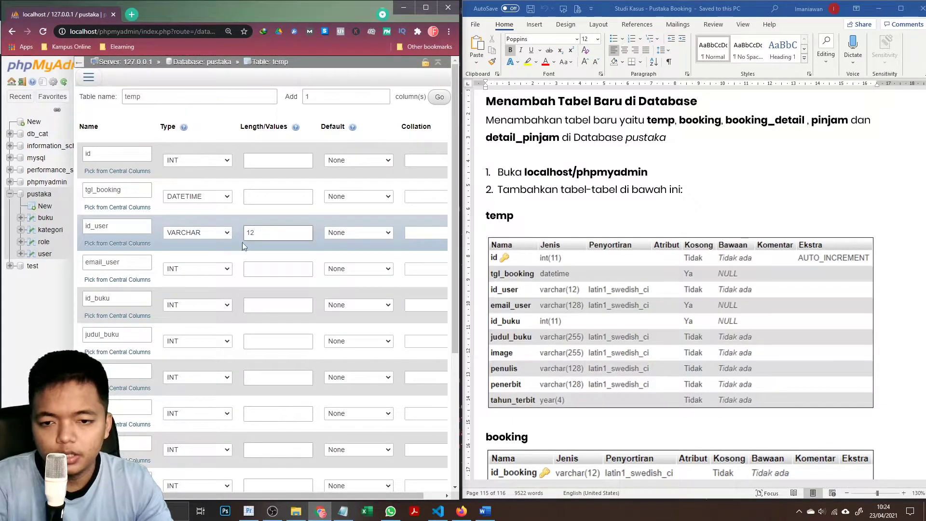
click(199, 271)
click(193, 288)
click(254, 269)
text(12)
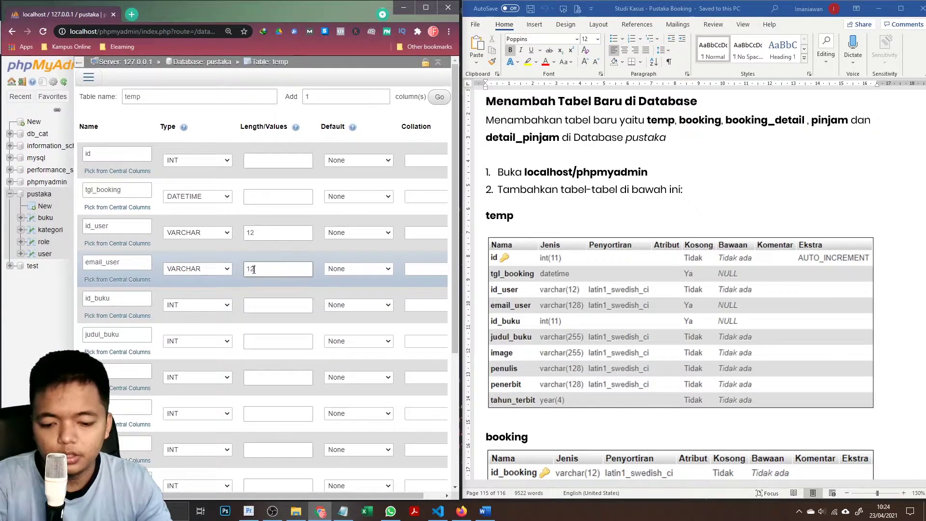
text(8)
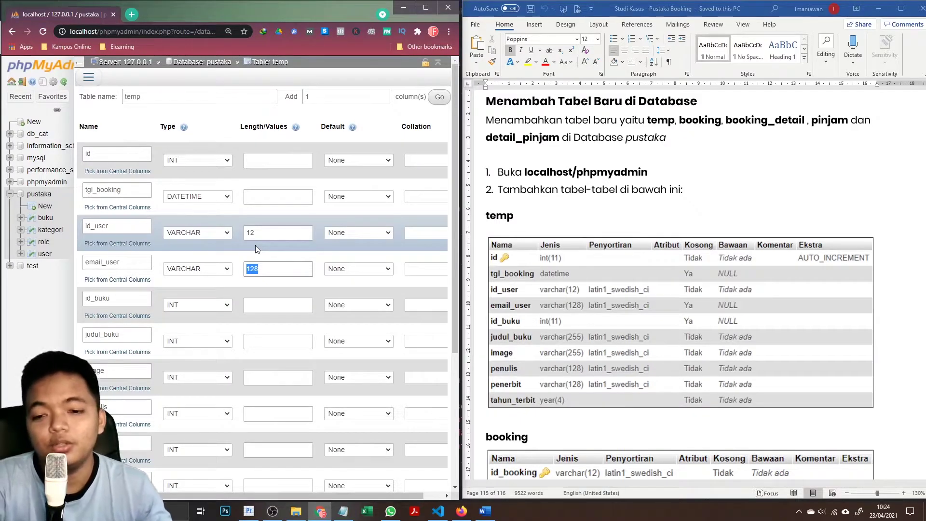
- Keep the id_buku and id columns as INT and set the length of both to 11
click(218, 307)
click(218, 307)
click(265, 308)
text(11)
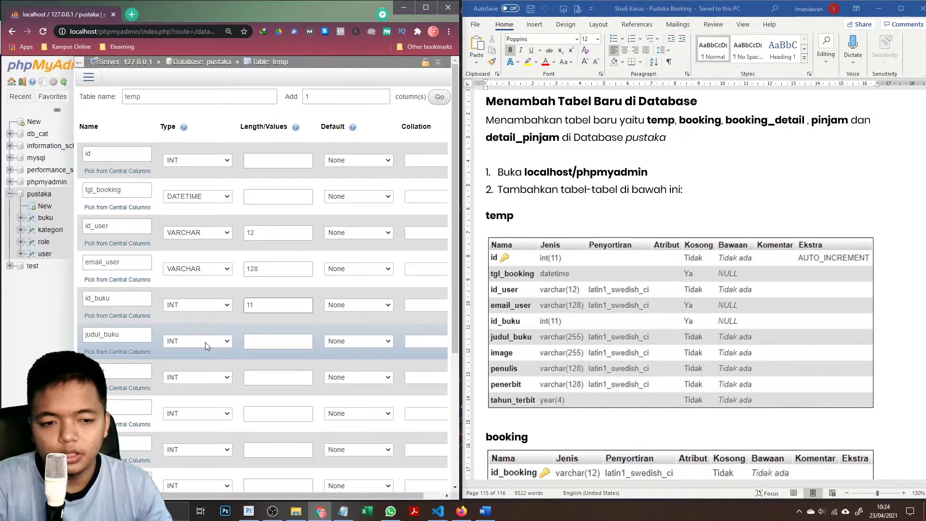
click(256, 163)
text(11)
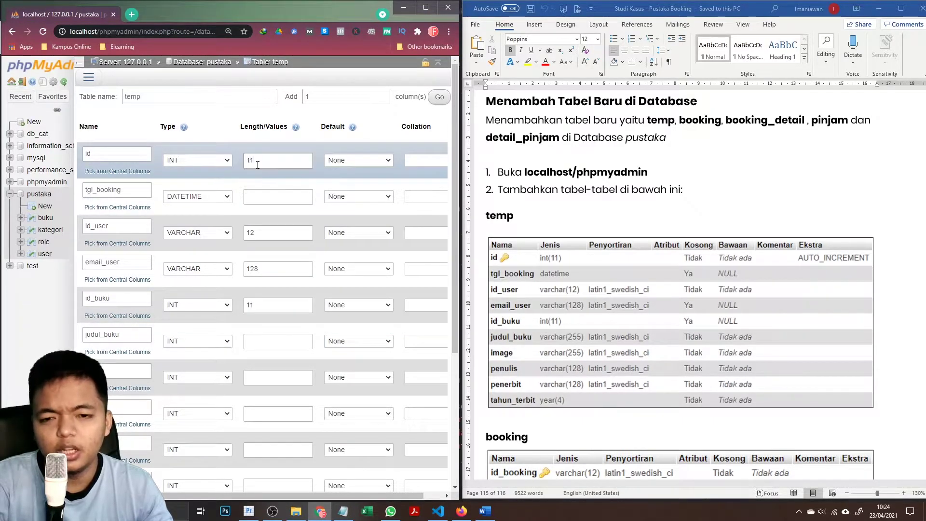
drag(258, 165, 245, 167)
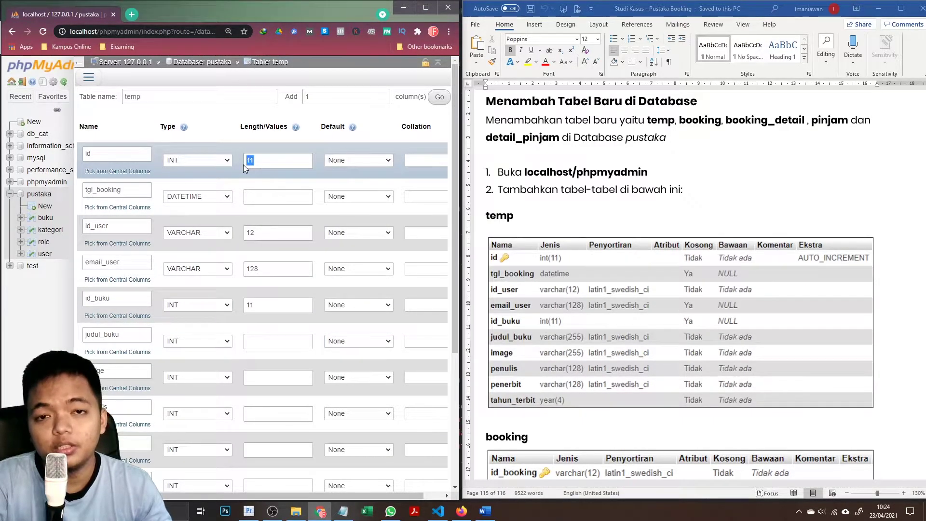
- Set the judul_buku and image columns to VARCHAR with length 255
click(214, 344)
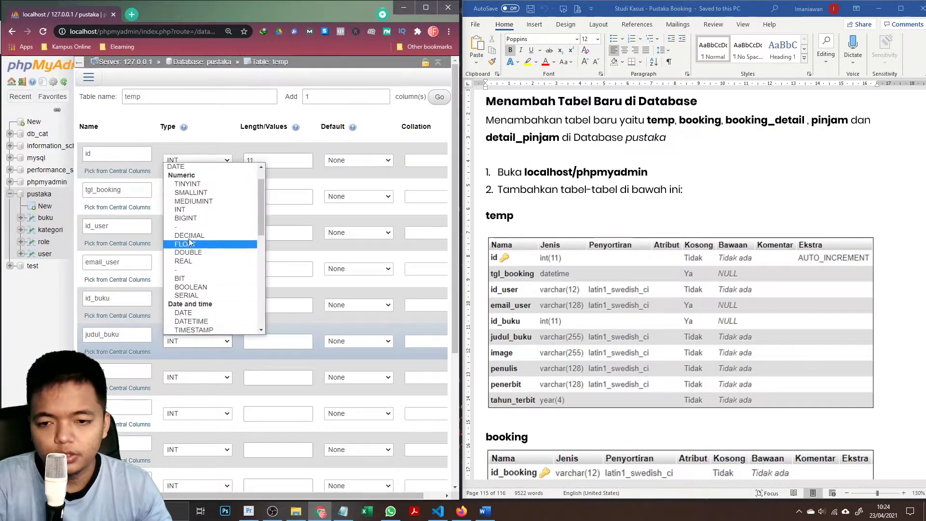
scroll(191, 195, up, 2)
click(183, 175)
click(259, 341)
text(255)
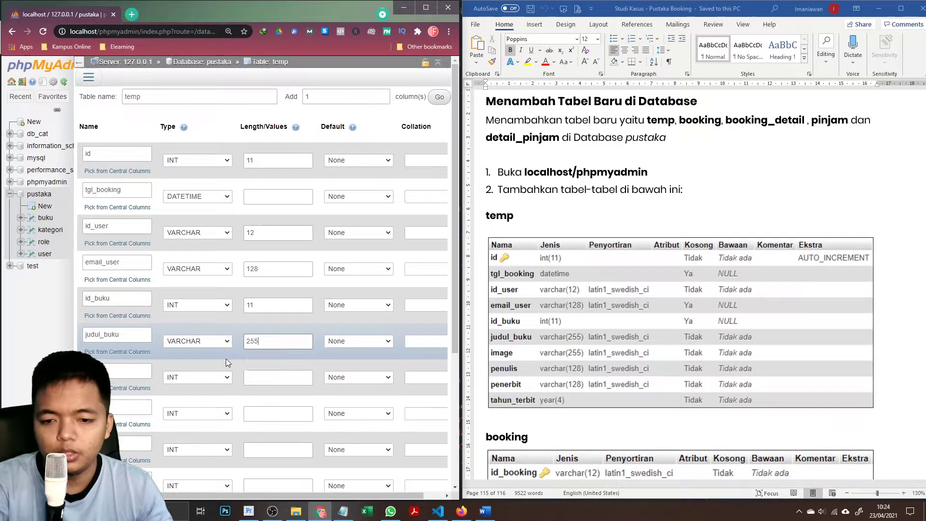
click(201, 377)
click(202, 214)
click(266, 377)
text(255)
- Set the penulis and penerbit columns to VARCHAR with length 128
scroll(266, 377, down, 1)
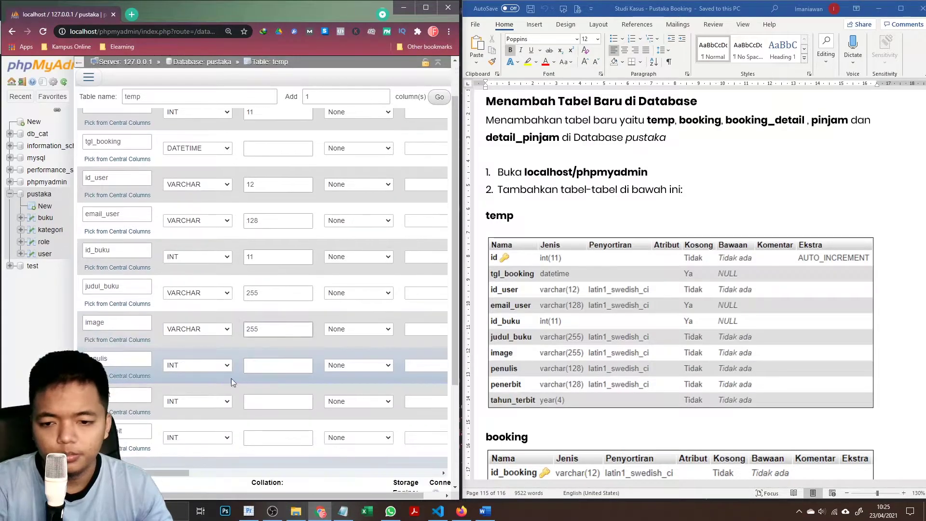
click(202, 365)
click(183, 200)
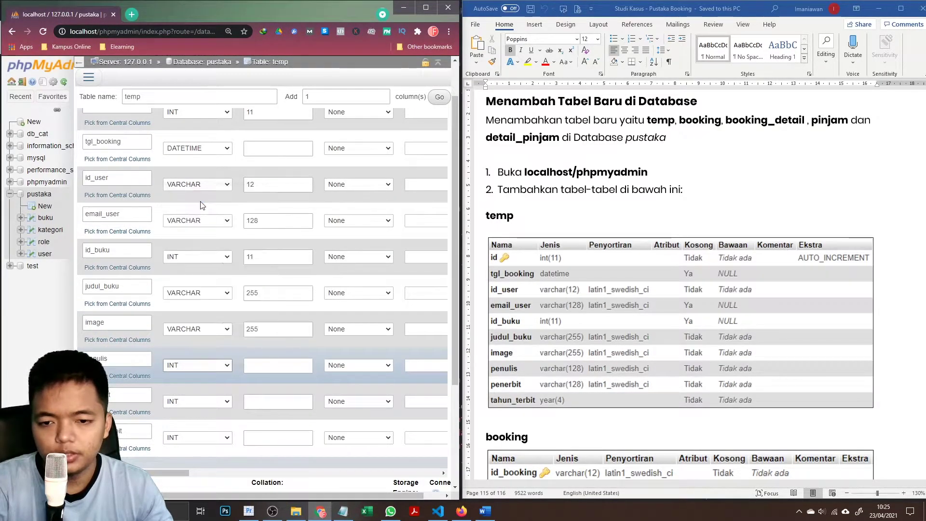
click(266, 365)
text(255)
click(229, 402)
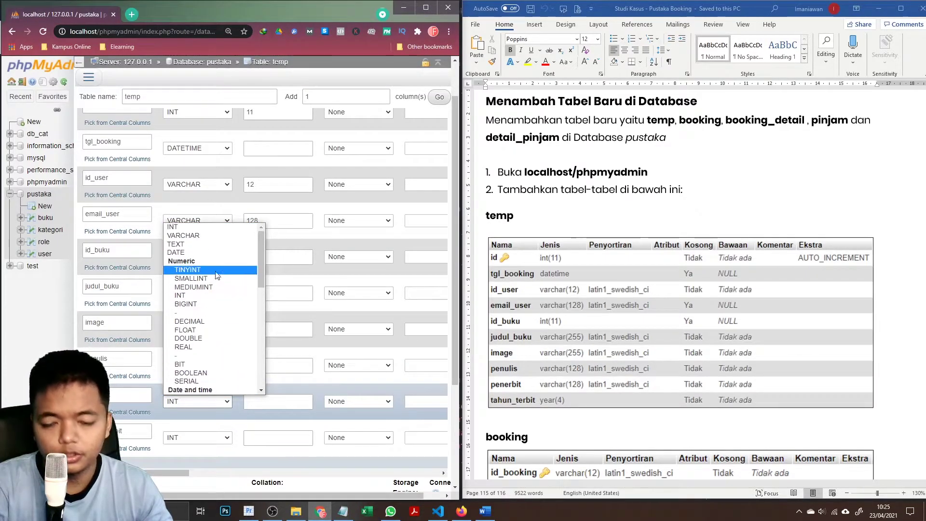
click(184, 235)
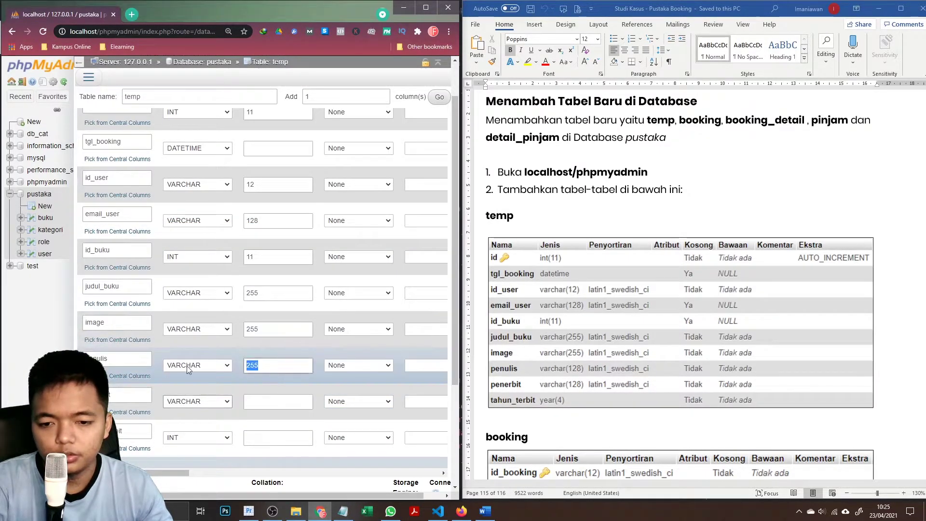
text(128)
click(265, 401)
text(128)
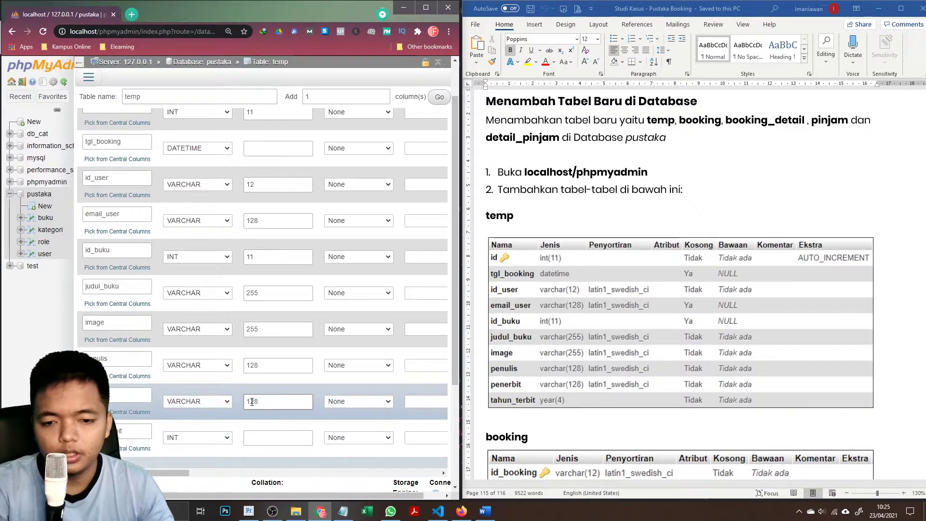
- Set the tahun_terbit column to the YEAR type with length 4
click(208, 442)
scroll(199, 277, down, 1)
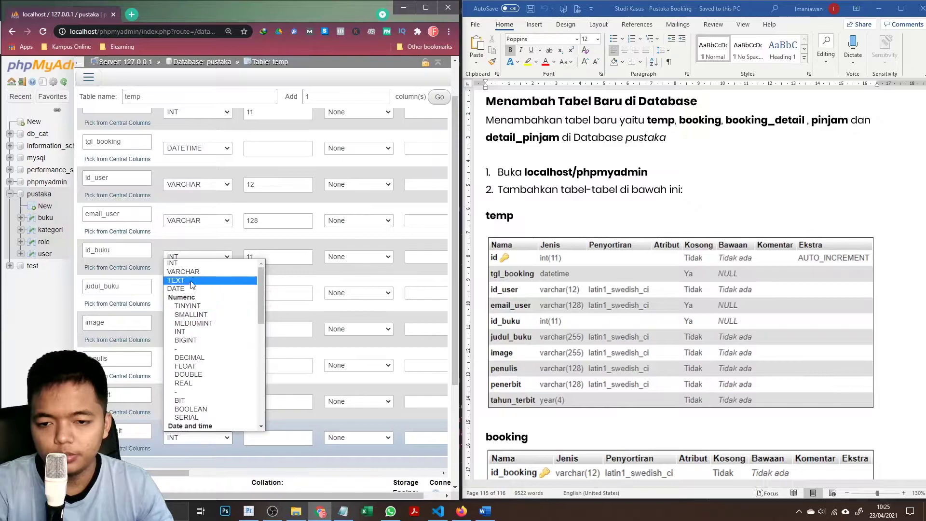
scroll(201, 371, down, 3)
click(202, 373)
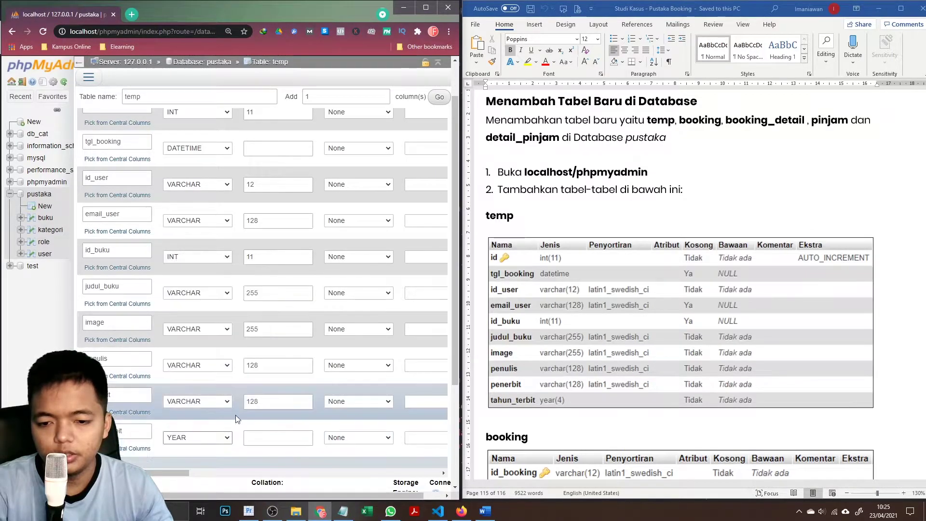
click(255, 439)
text(4)
- Make the temp table's id column the PRIMARY key and enable auto-increment for it
scroll(308, 351, up, 1)
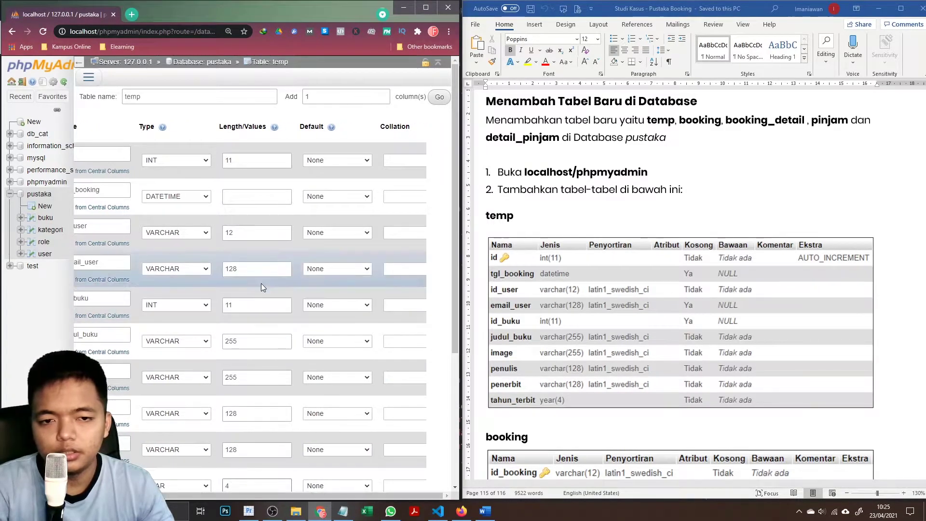
key(ctrl+minus)
key(ctrl+minus)
drag(203, 440, 273, 441)
click(323, 142)
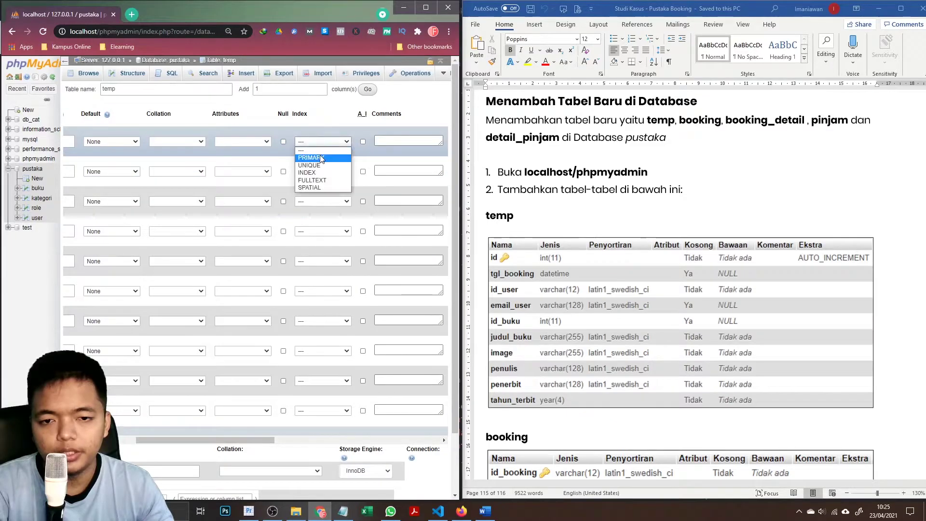
click(321, 158)
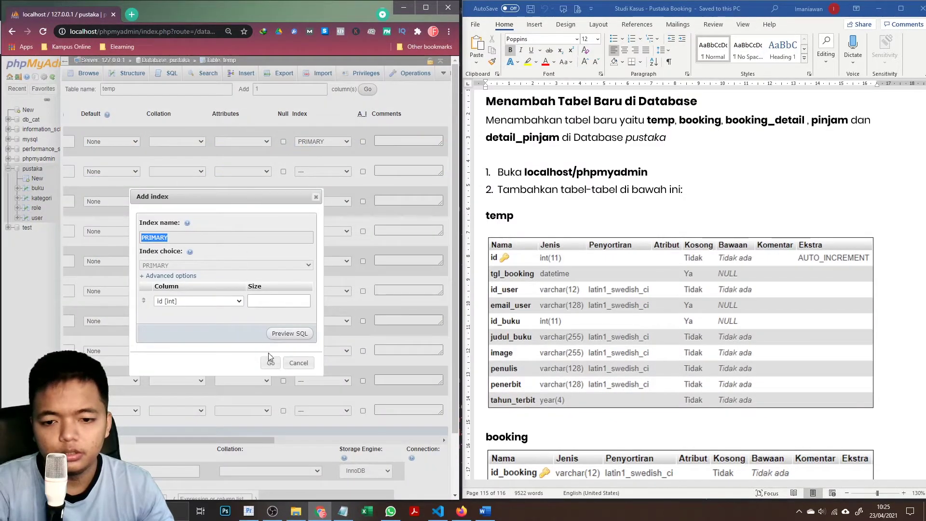
click(271, 362)
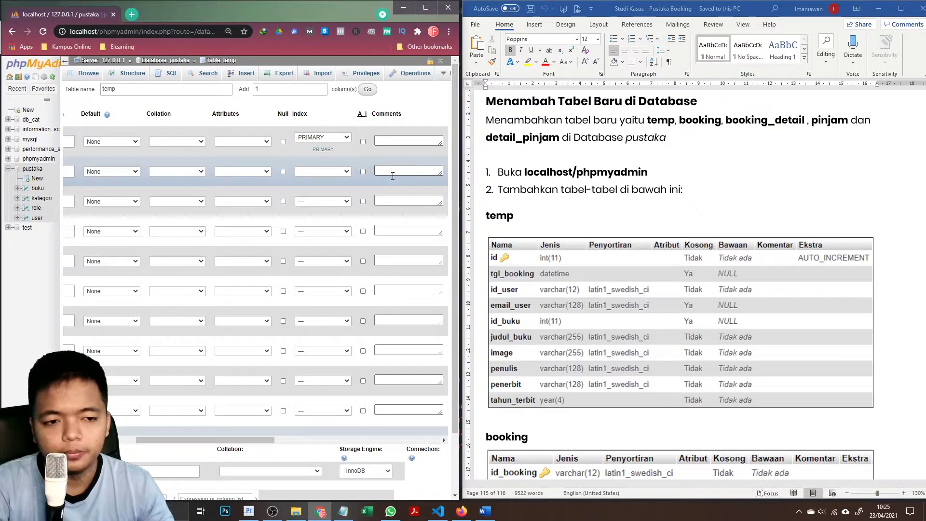
click(363, 141)
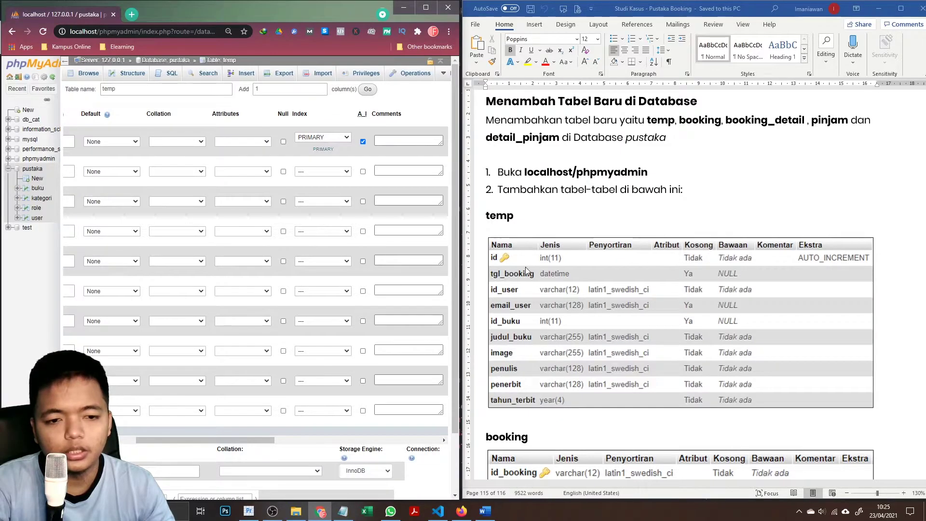
- Allow NULL for the tgl_booking and email_user columns and save the temp table
mouse_move(247, 440)
mouse_down()
mouse_move(164, 446)
mouse_move(248, 445)
mouse_up()
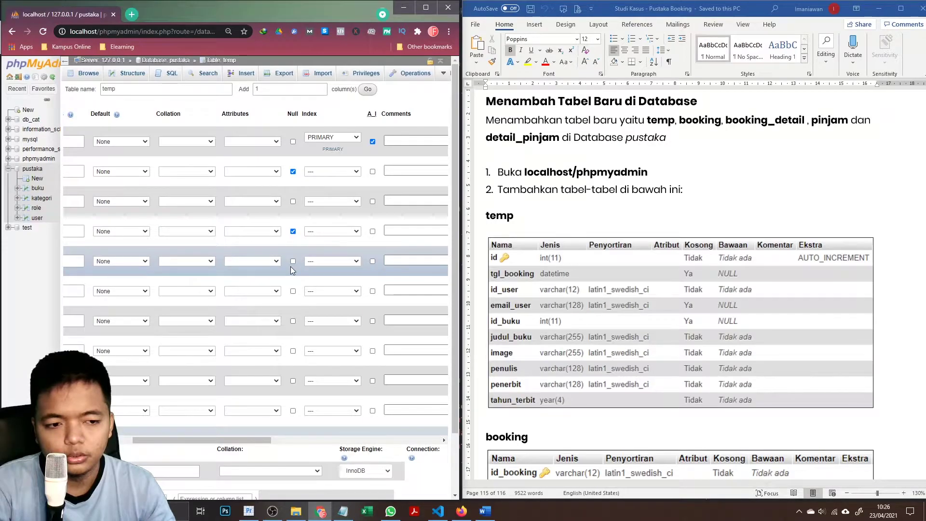
drag(183, 438, 122, 439)
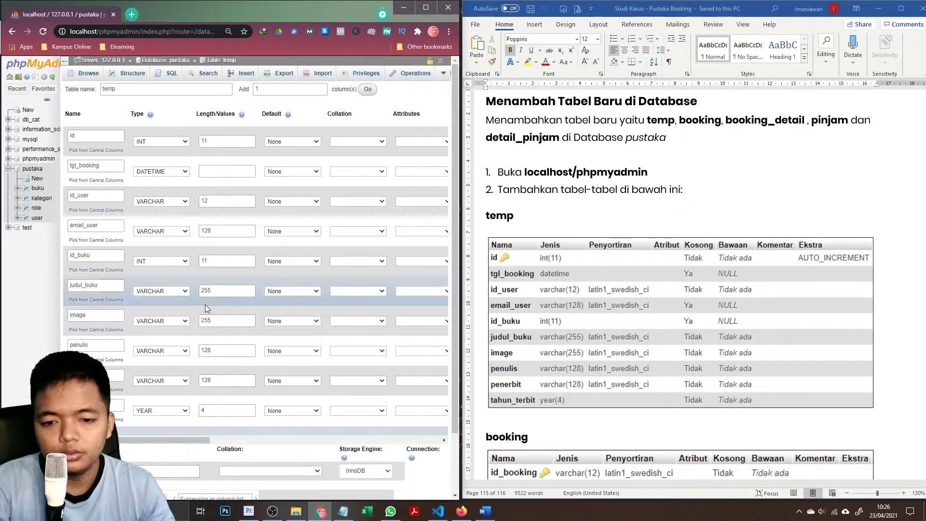
scroll(205, 305, down, 3)
click(437, 467)
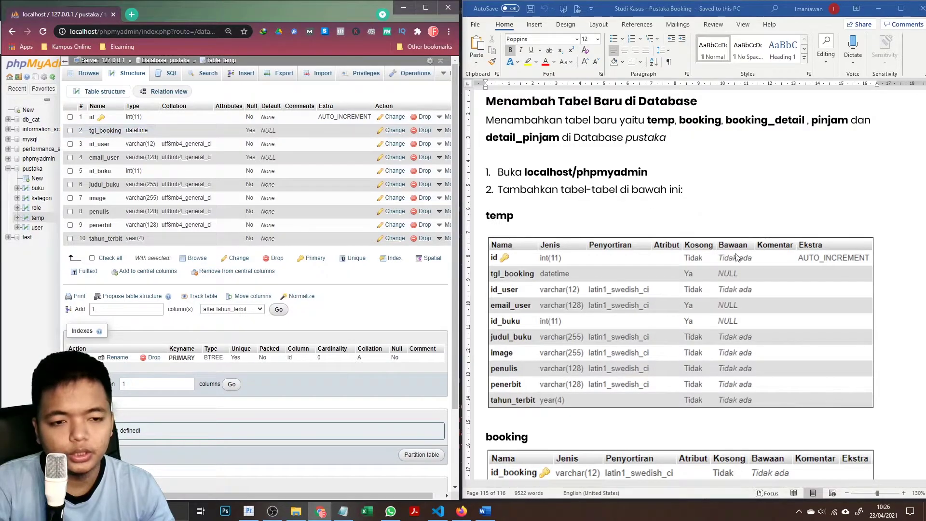
- Start a new table named booking with 4 columns in the pustaka database
scroll(616, 318, down, 3)
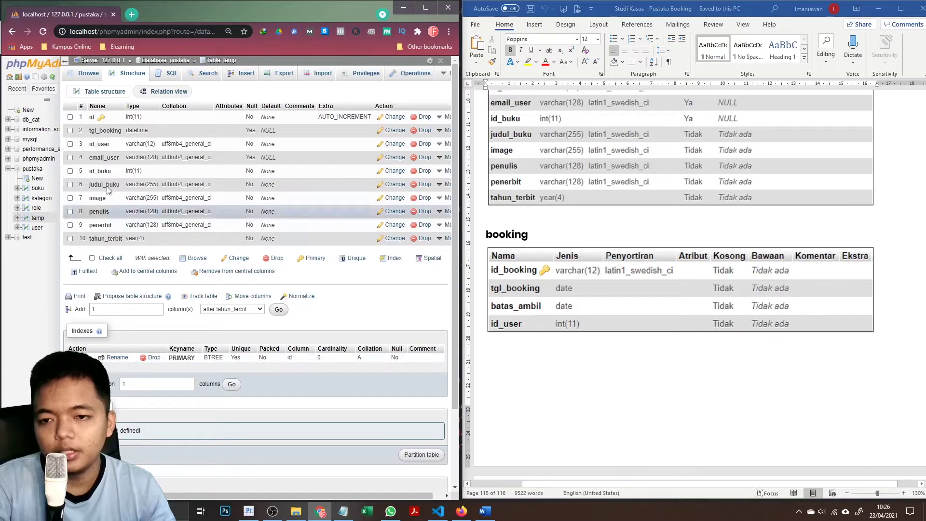
click(178, 60)
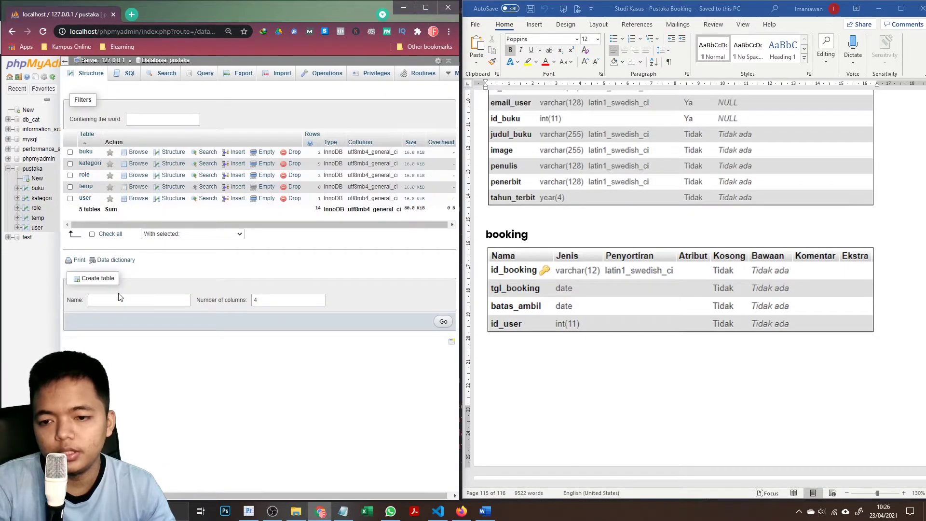
click(119, 300)
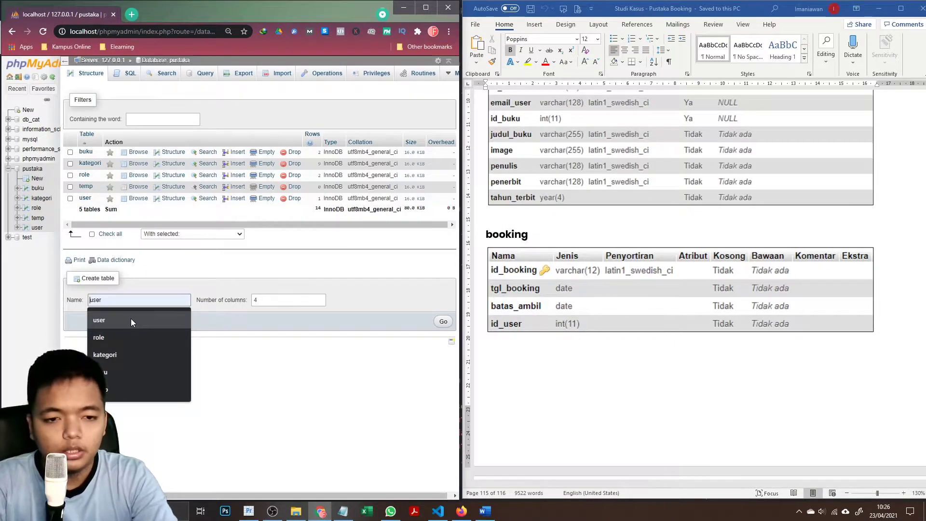
text(booking)
key(Tab)
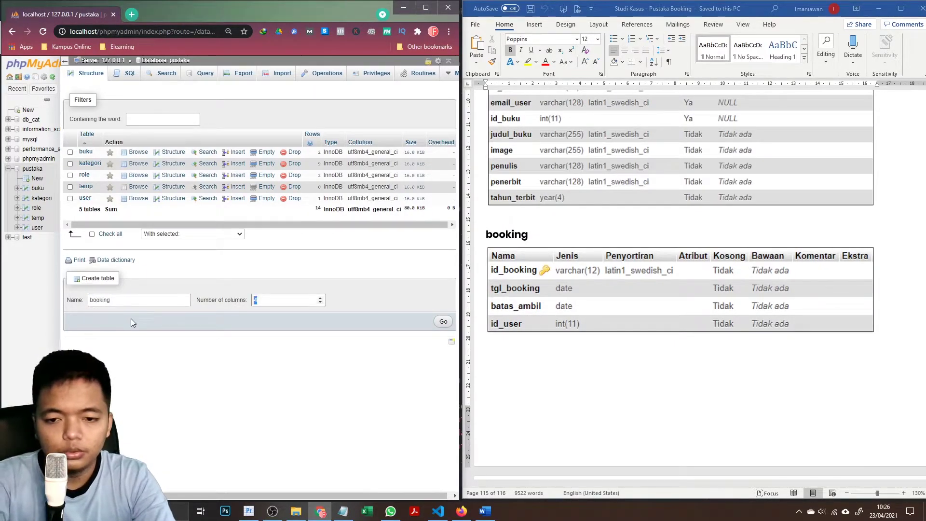
text(4)
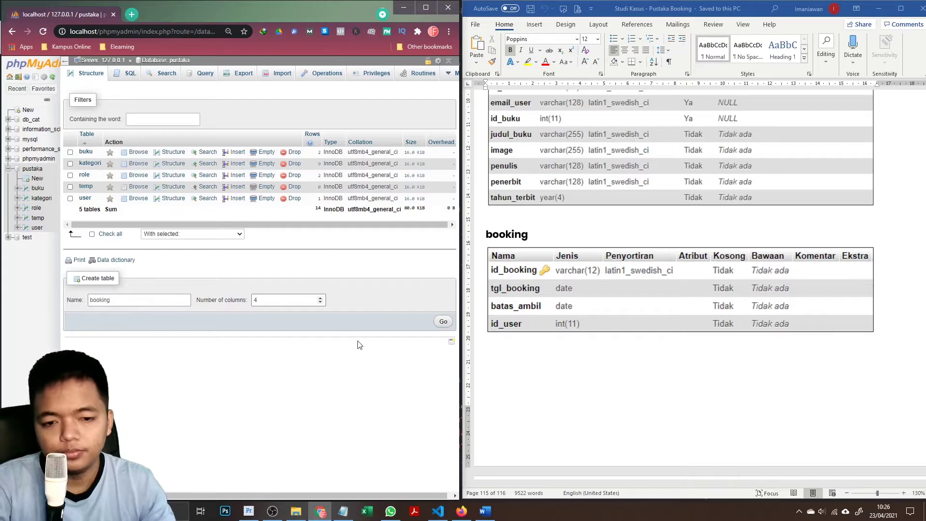
click(443, 323)
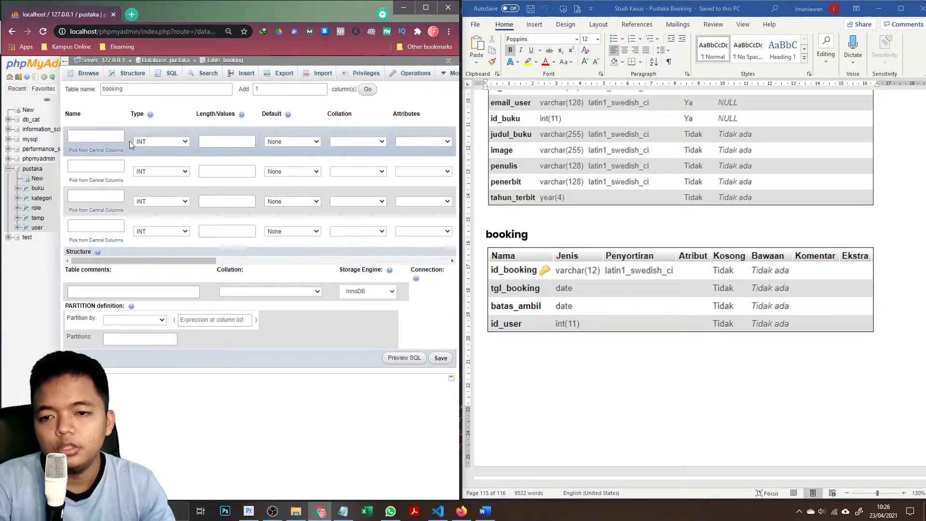
- Name the booking table's four columns id_booking, tgl_booking, batas_ambil and id_user
click(103, 131)
text(id_)
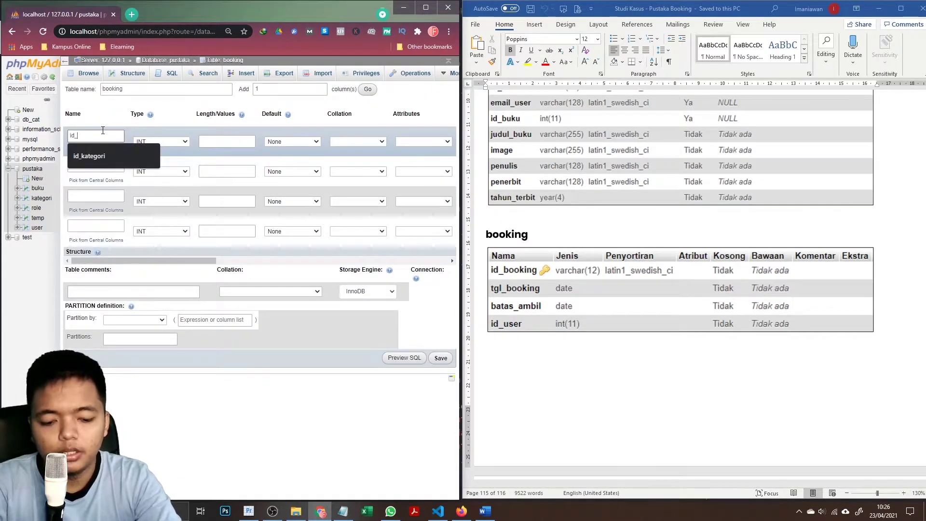
text(booking)
click(113, 166)
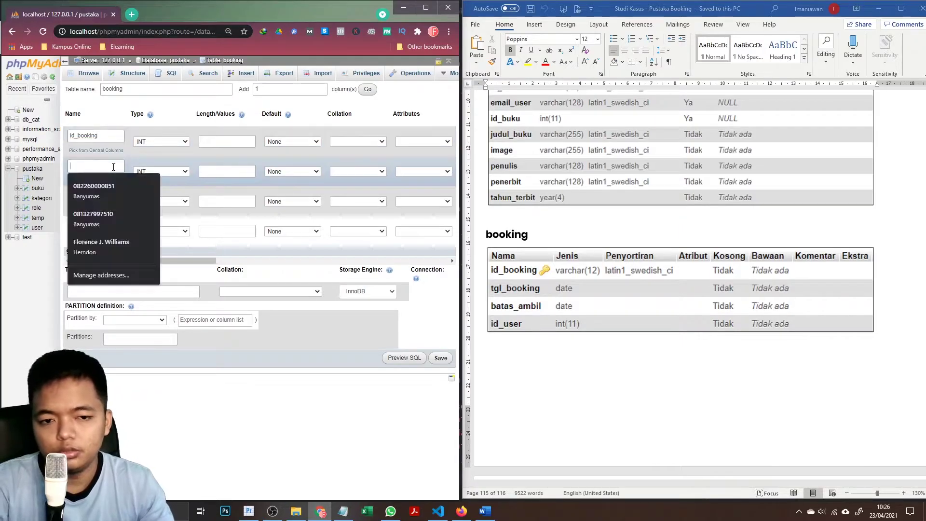
text(tgl_book)
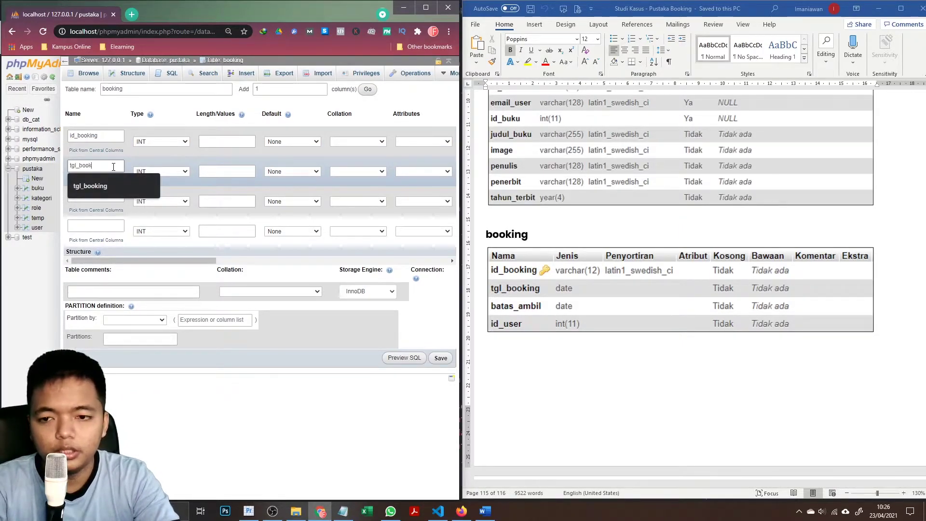
text(ing)
click(104, 198)
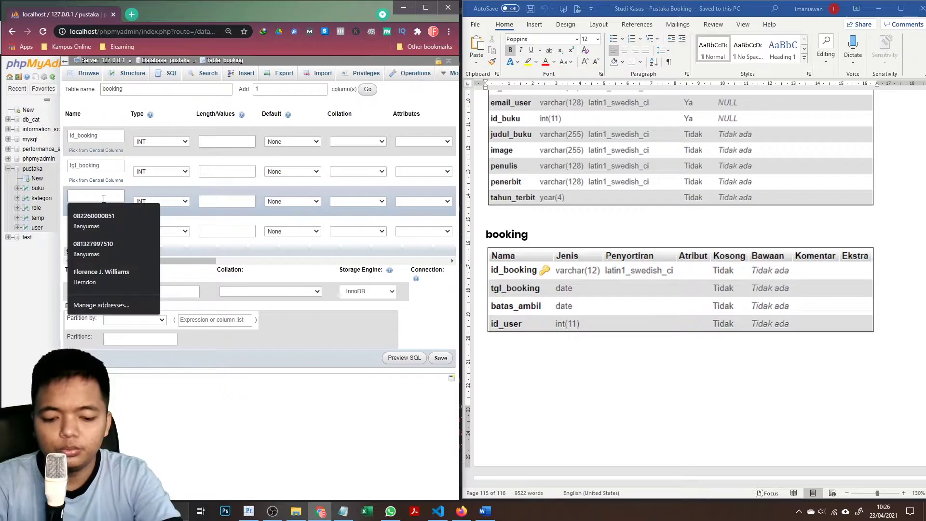
text(batas_ambil)
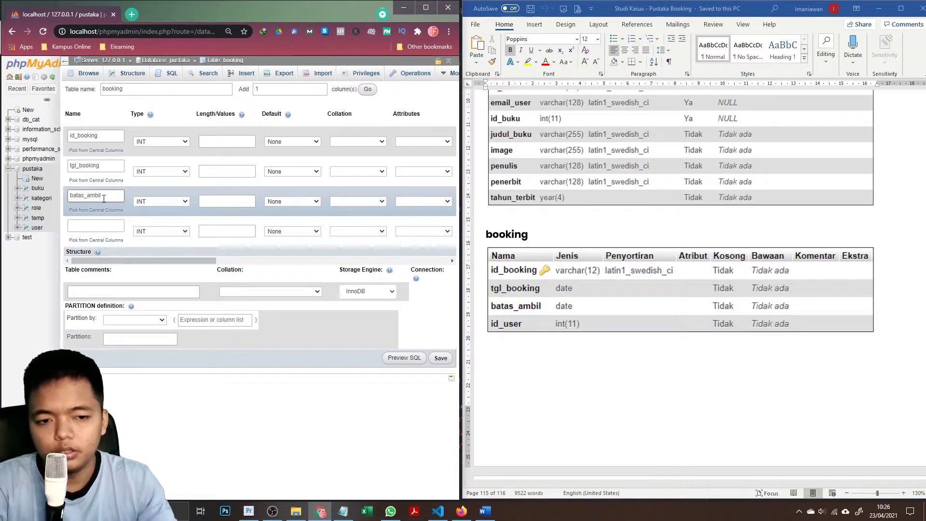
click(98, 225)
text(id_user)
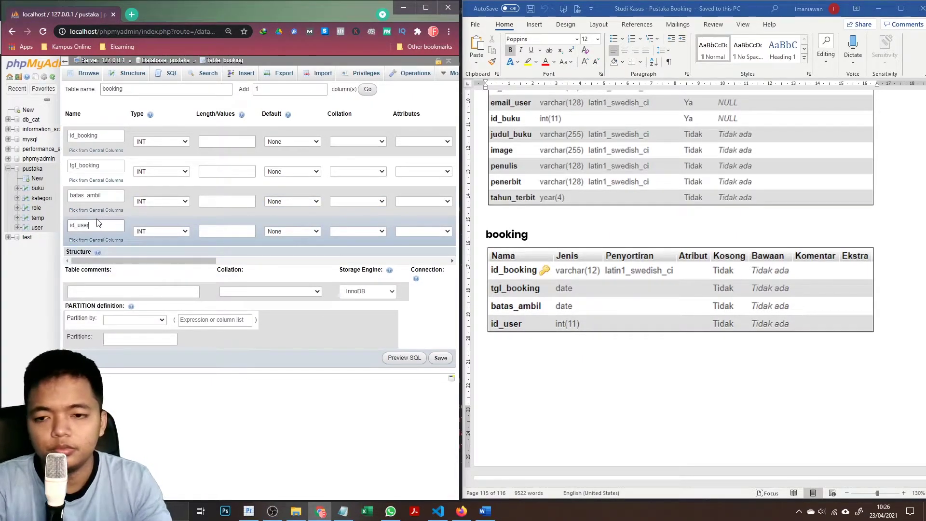
- Set the id_booking column to VARCHAR with length 12
click(161, 141)
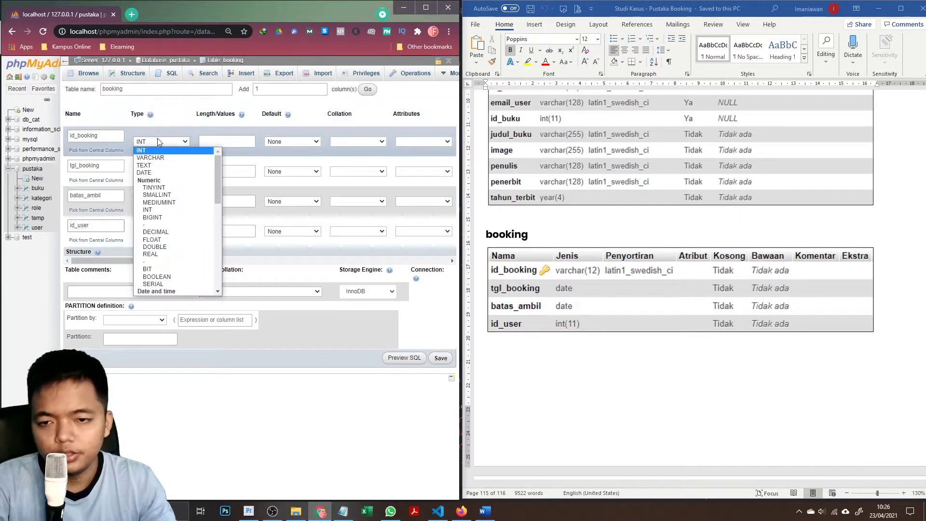
click(159, 159)
click(212, 141)
text(12)
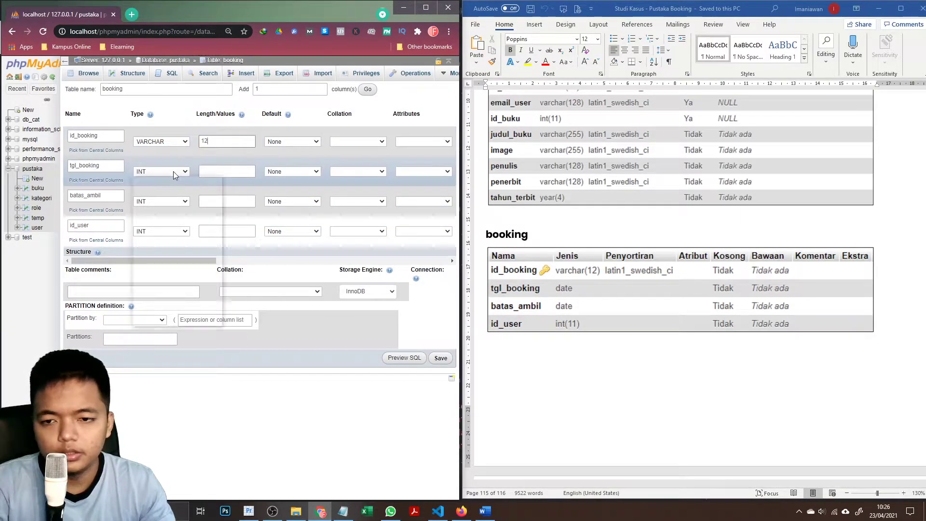
- Set the tgl_booking and batas_ambil columns to DATE and give the INT column id_user a length of 11
click(173, 172)
click(159, 202)
click(166, 201)
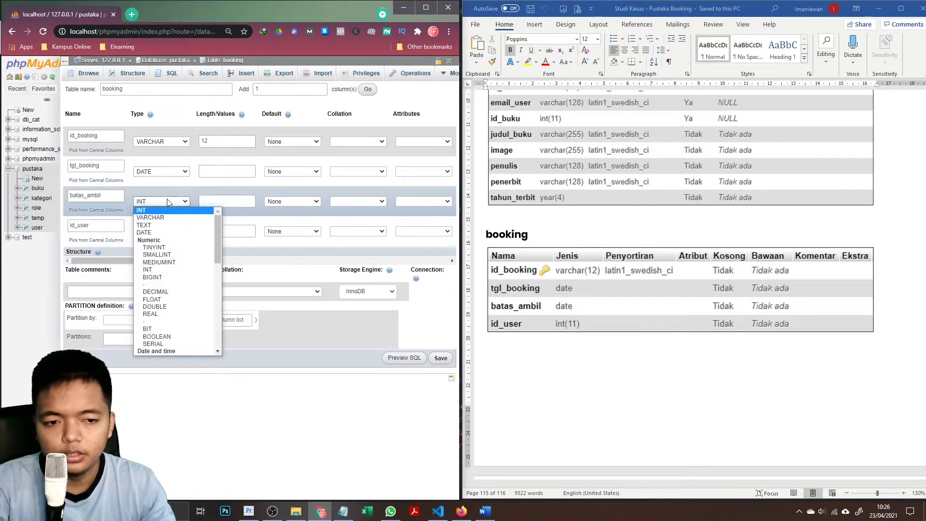
click(165, 232)
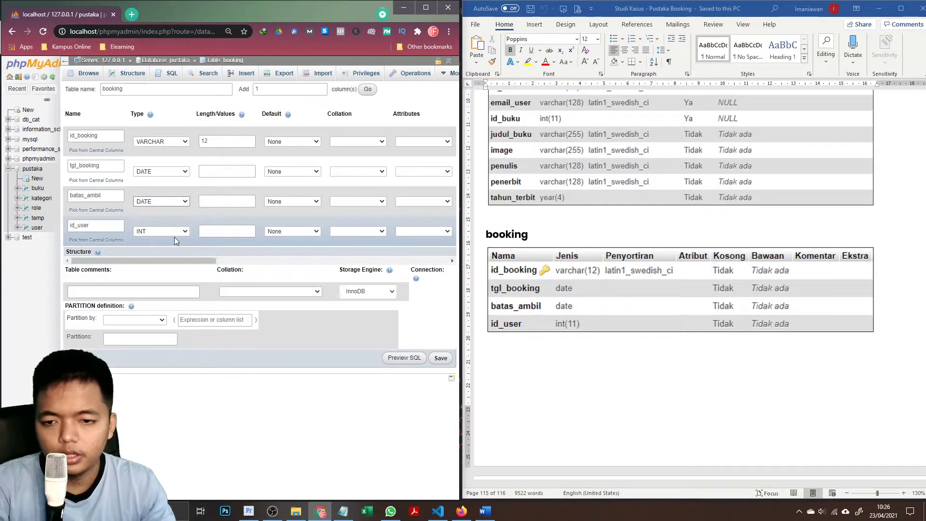
click(219, 231)
text(11)
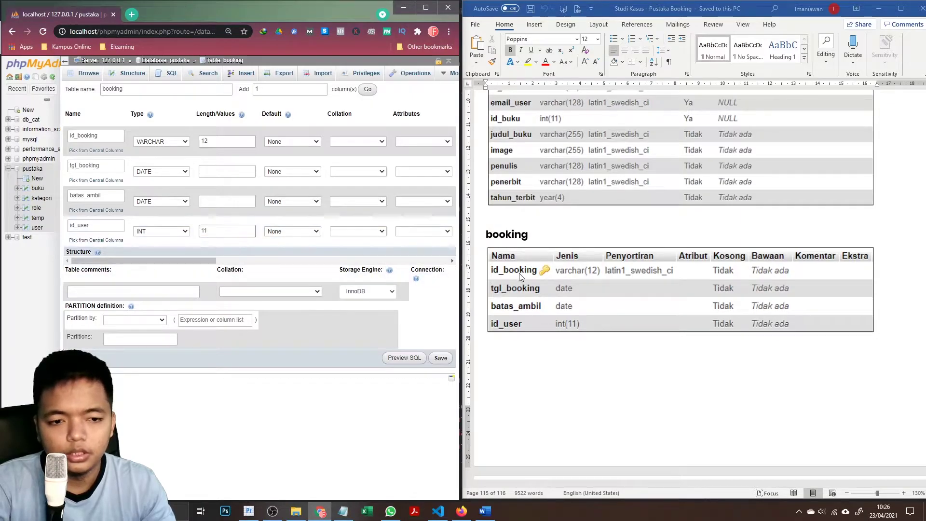
- Make id_booking the PRIMARY key and save the booking table
drag(169, 261, 233, 261)
click(320, 141)
click(325, 160)
click(274, 362)
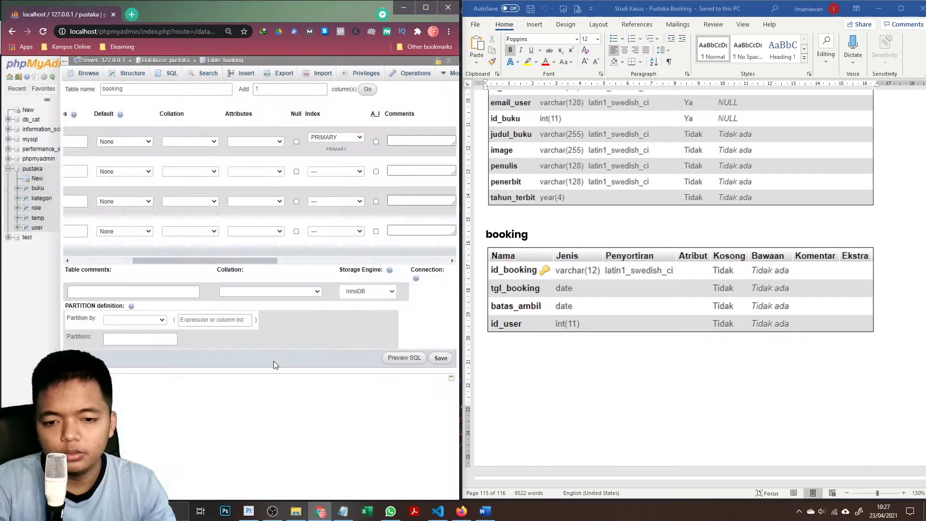
click(440, 358)
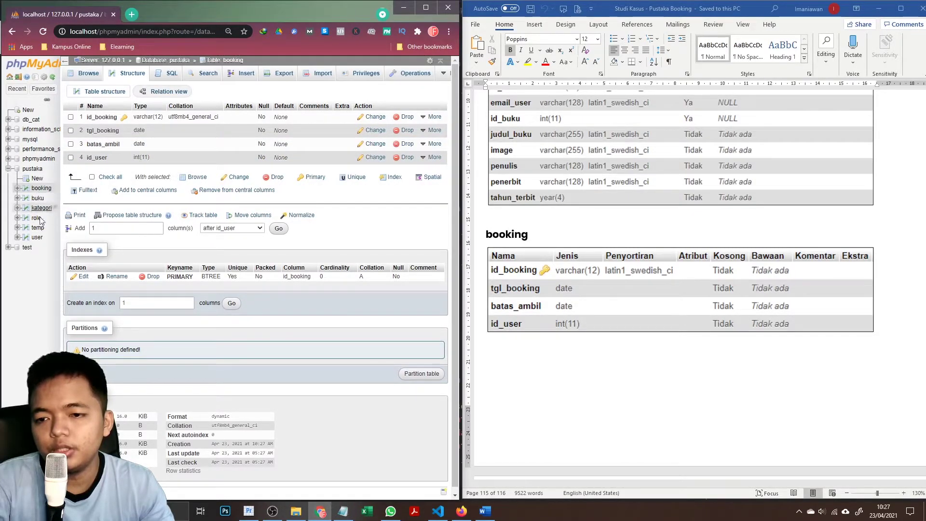
- Start a new table named booking_detail with 3 columns in the pustaka database
scroll(579, 249, down, 10)
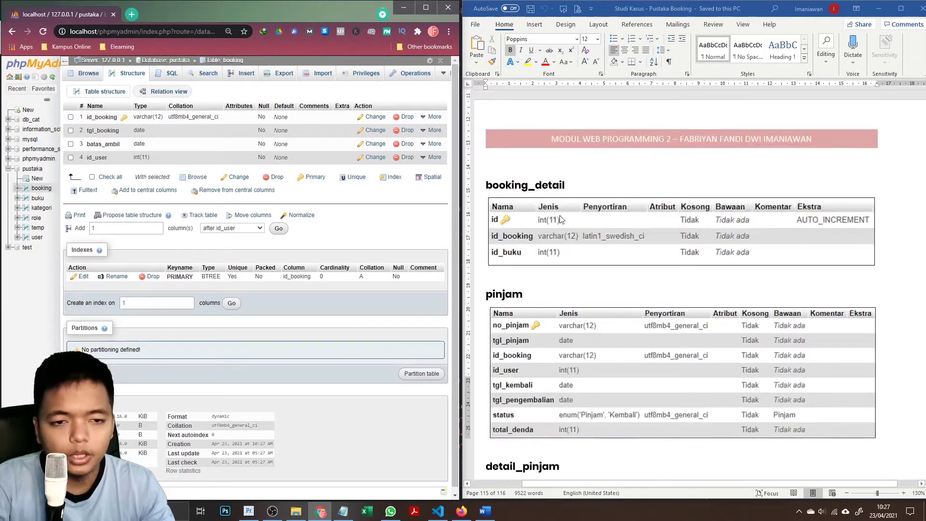
click(174, 62)
click(143, 310)
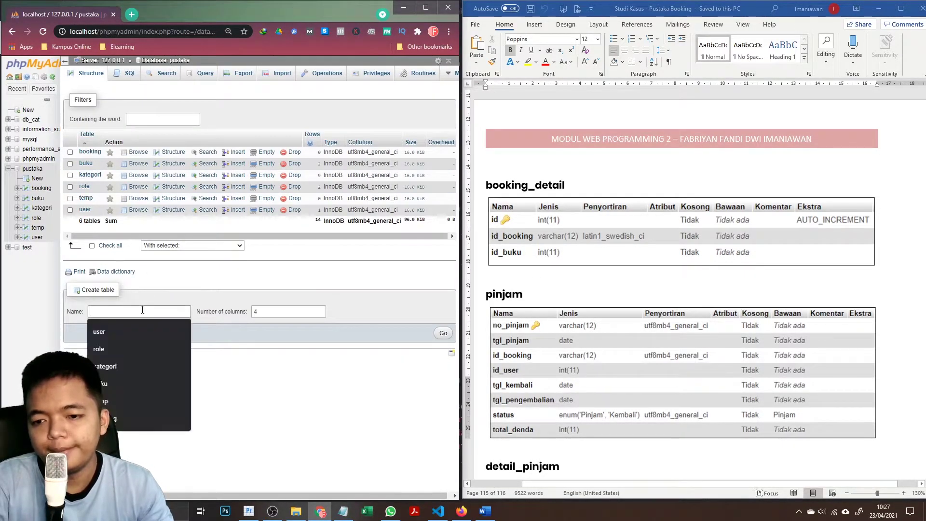
text(bookin)
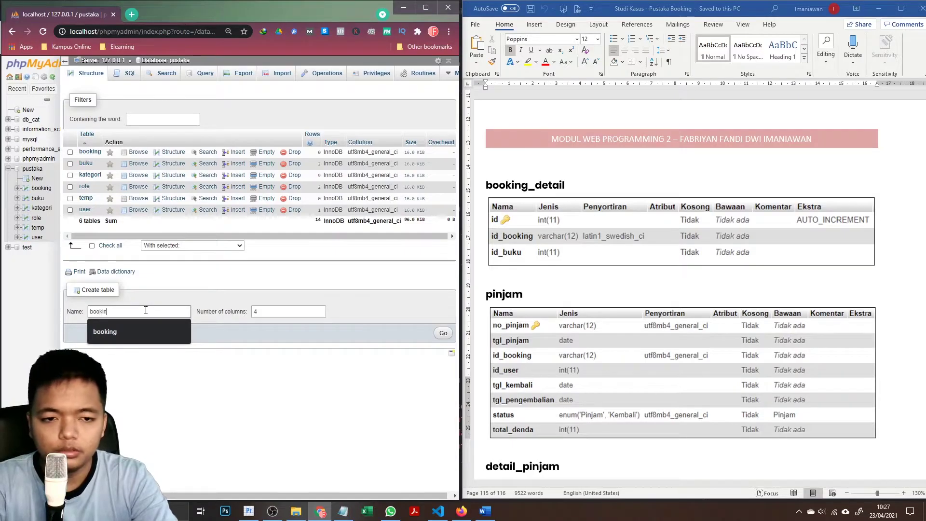
text(g_detai)
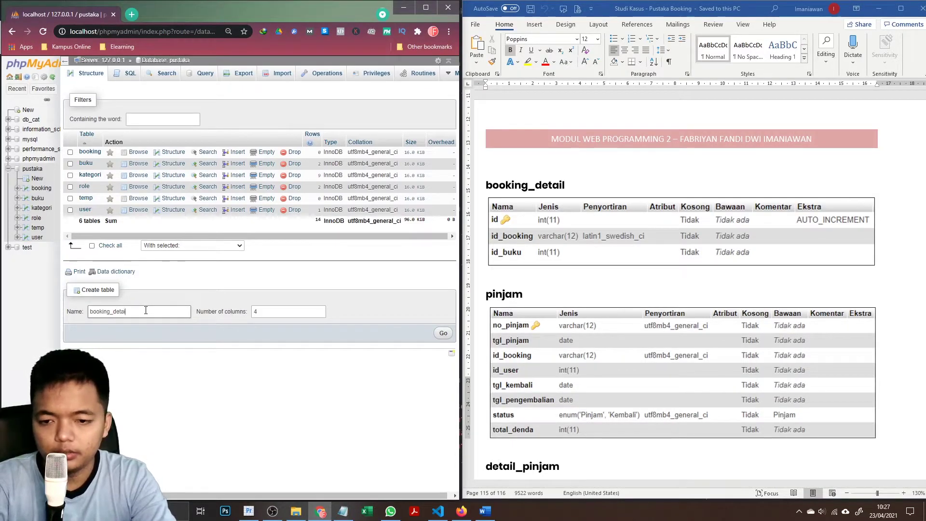
text(3)
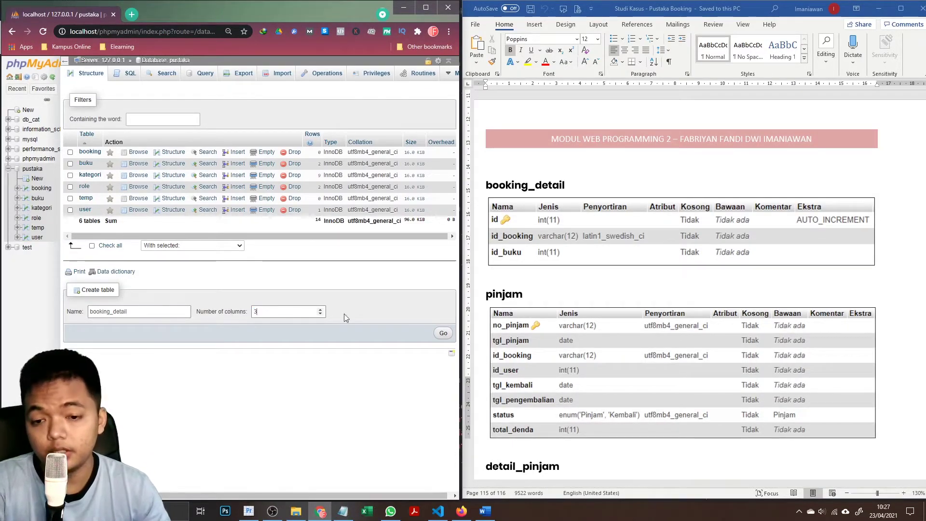
click(440, 334)
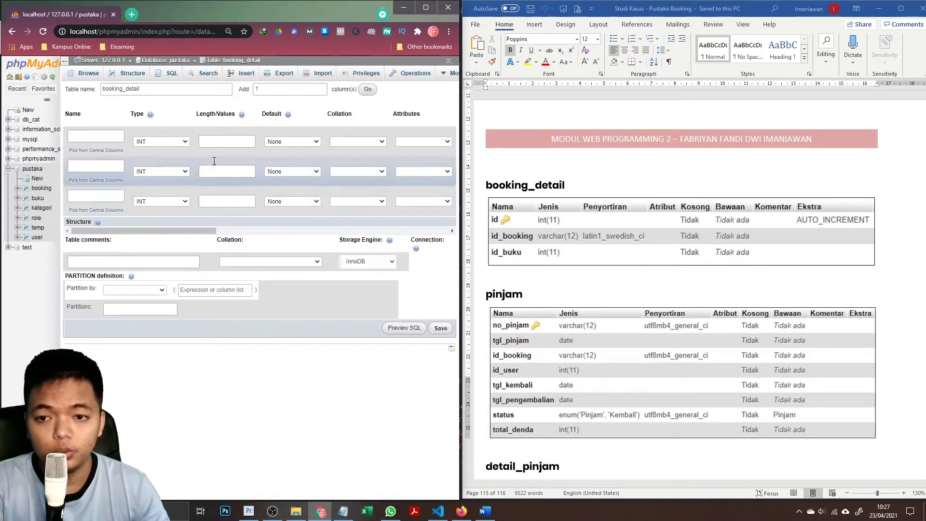
- Name the three columns of booking_detail id, id_booking and id_buku
click(96, 139)
text(id)
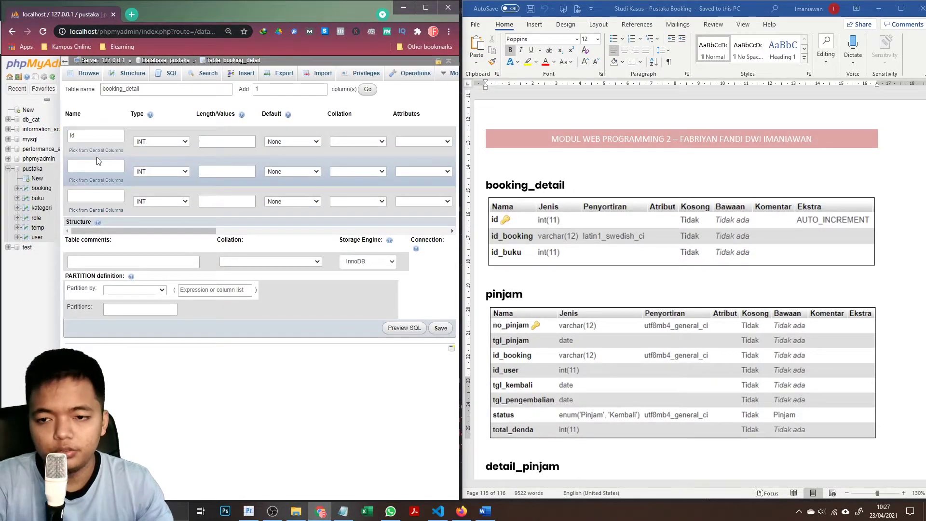
click(106, 166)
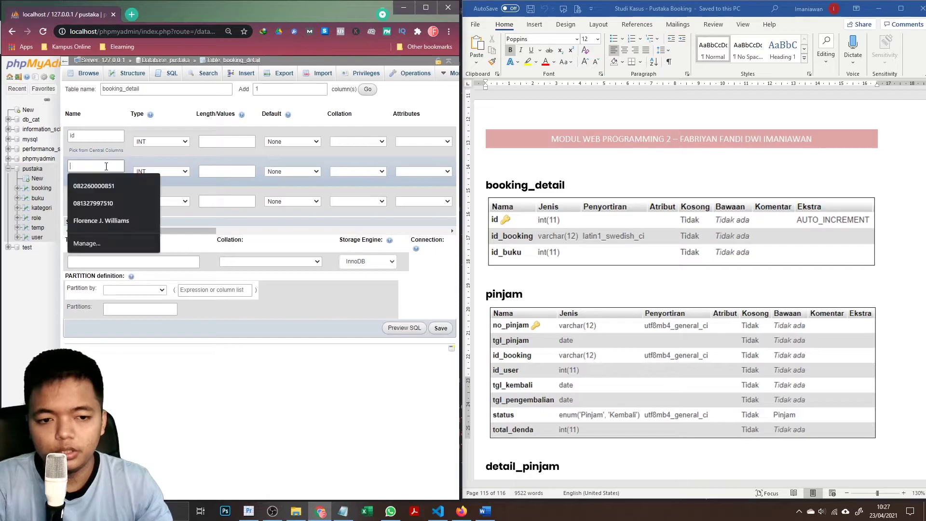
text(id_booking)
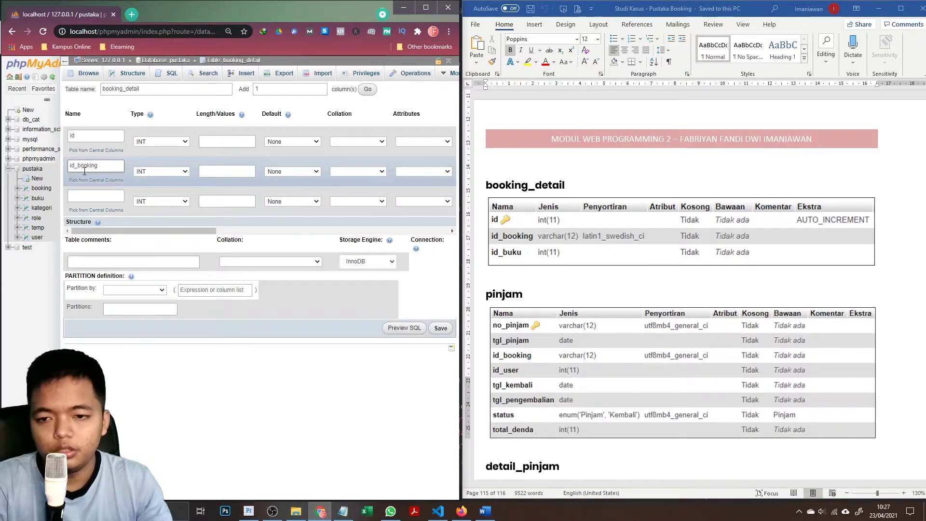
click(92, 198)
text(id_bu)
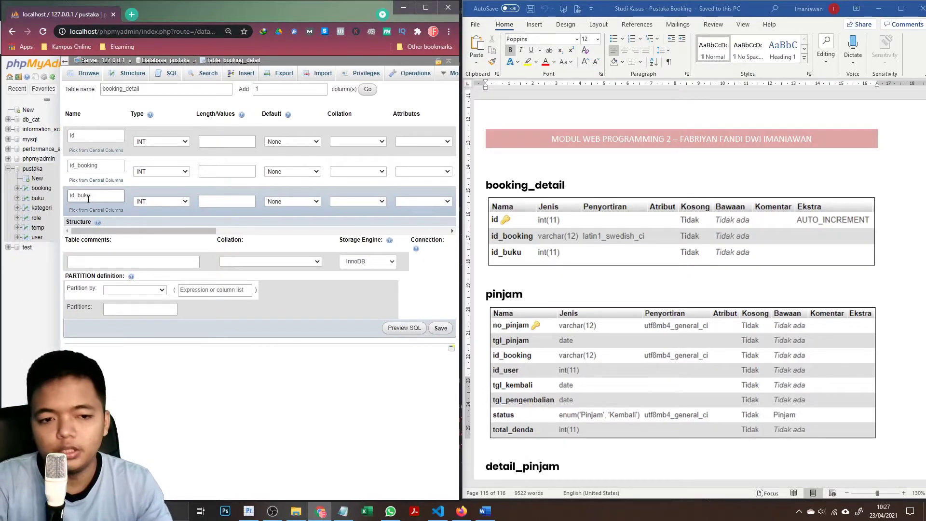
text(ku)
- Set the id_booking column of booking_detail to VARCHAR with length 12
click(165, 171)
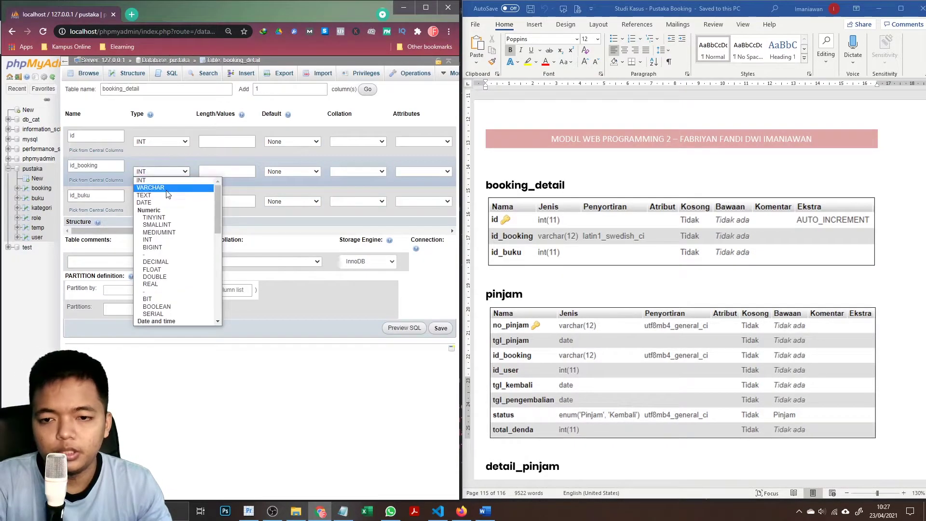
click(166, 190)
click(217, 174)
text(12)
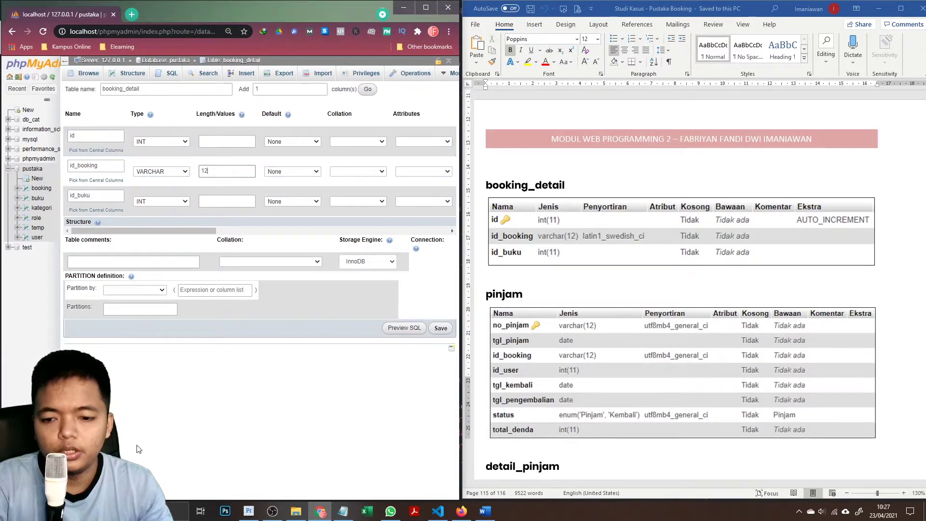
- Make id the auto-incrementing PRIMARY key and save the booking_detail table
drag(145, 231, 262, 230)
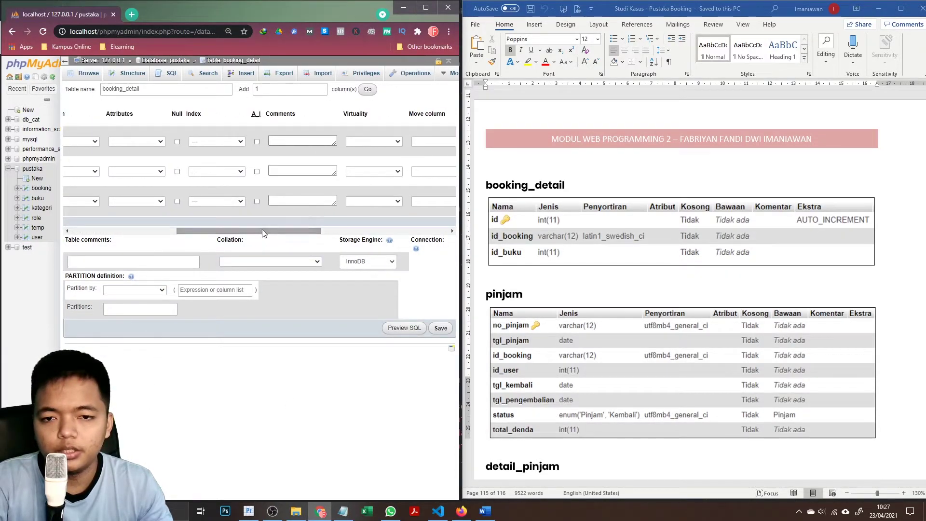
click(241, 141)
click(242, 152)
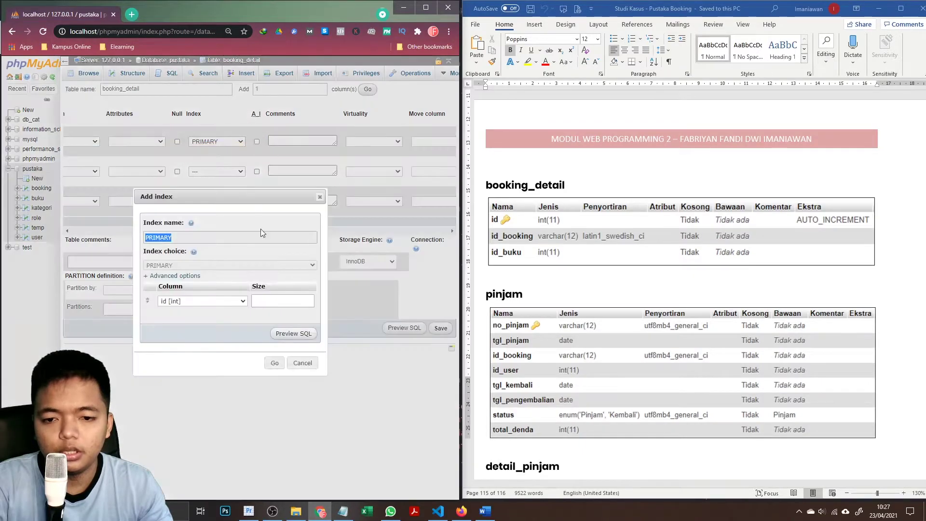
click(273, 363)
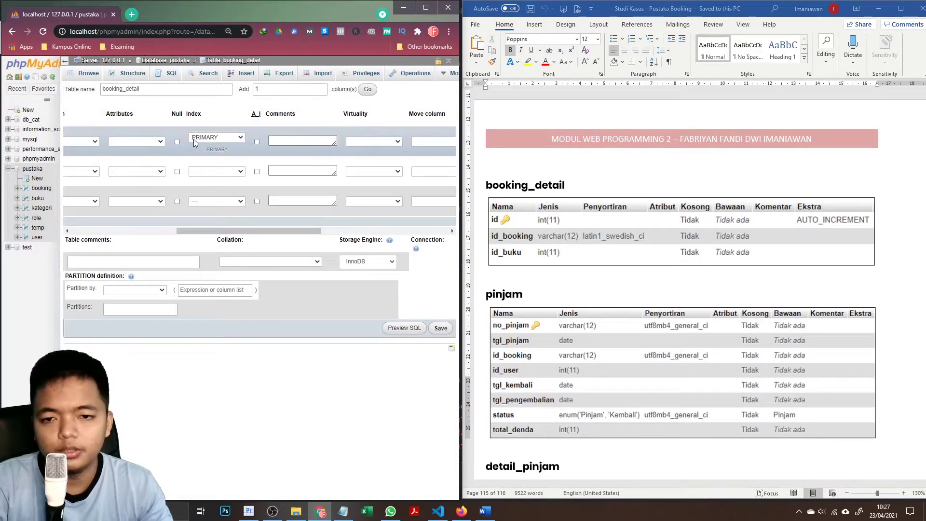
click(444, 330)
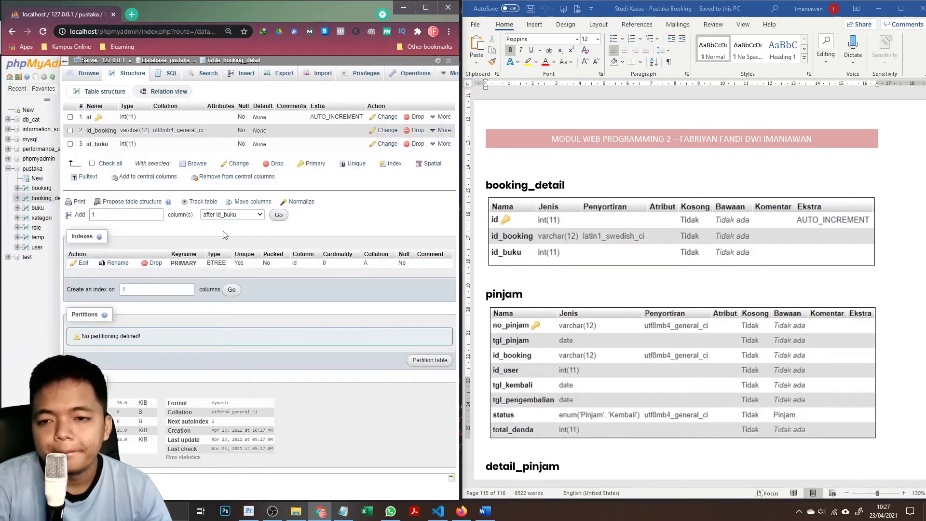
- Start a new table named pinjam with 8 columns in the pustaka database
scroll(553, 285, down, 2)
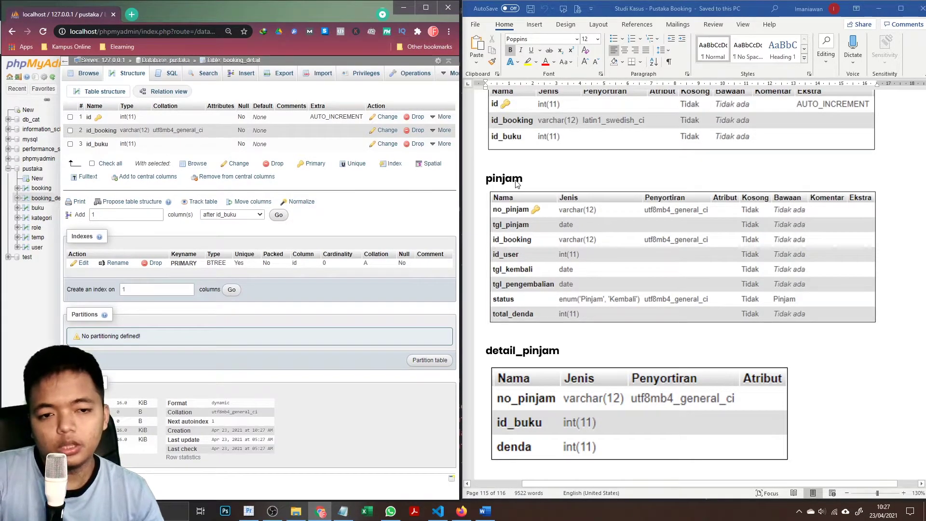
click(170, 60)
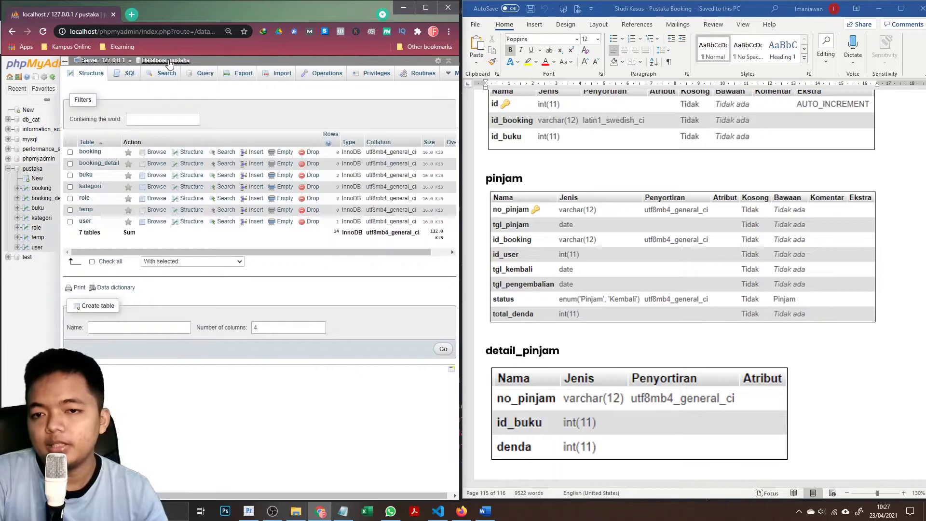
click(174, 328)
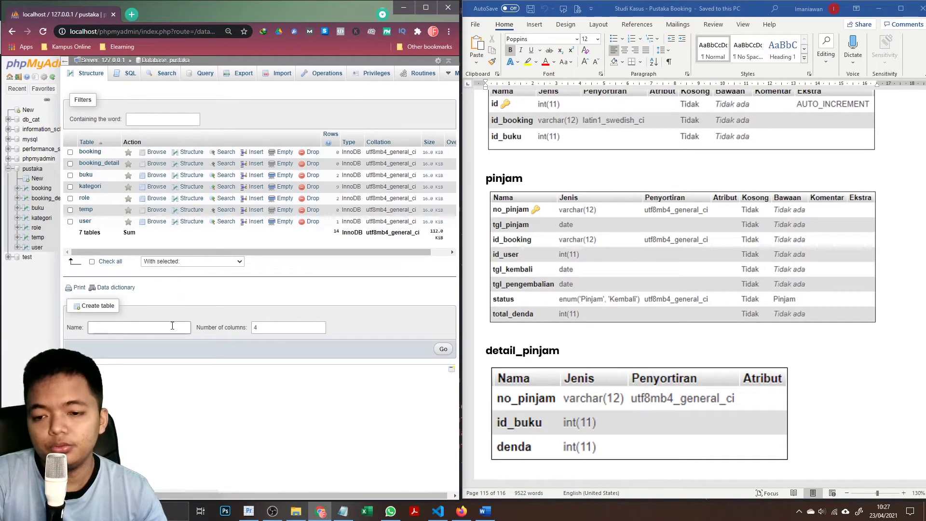
text(pinjam)
key(Tab)
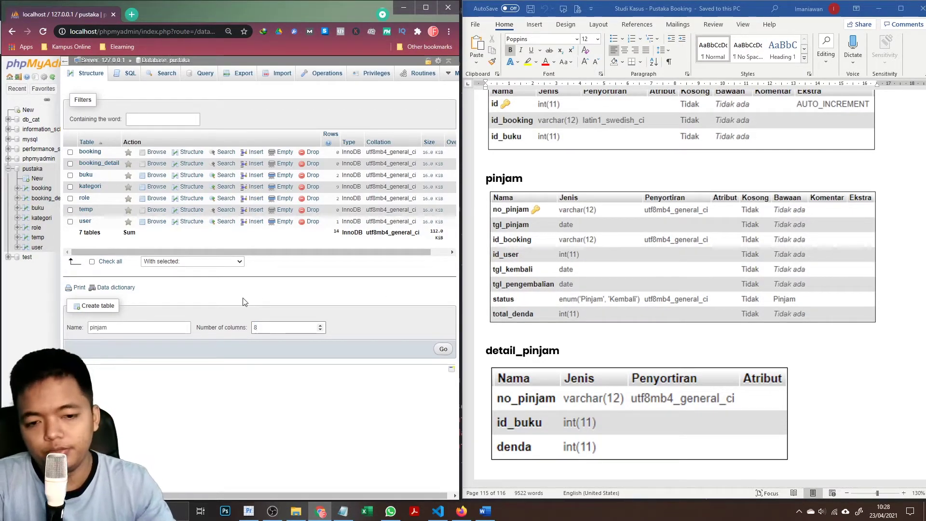
text(8)
click(444, 349)
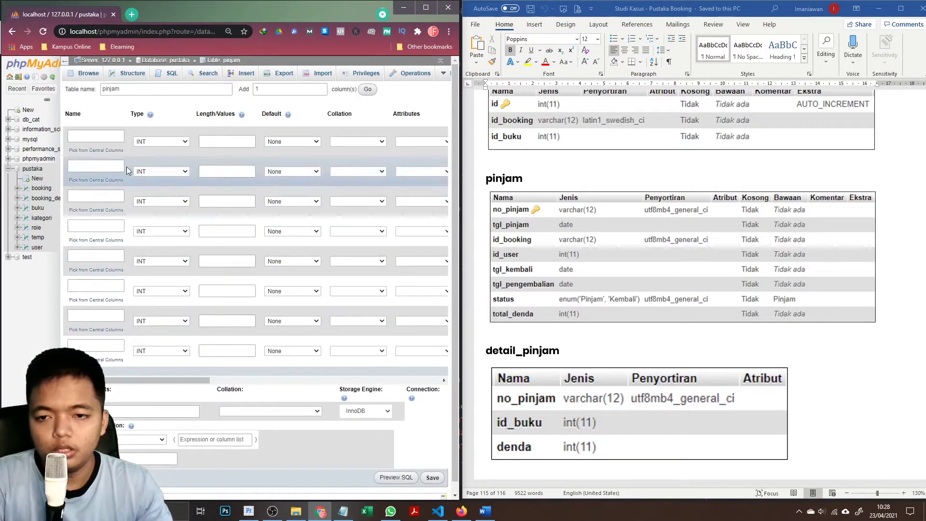
- Name the first four columns of pinjam no_pinjam, tgl_pinjam, id_booking and id_user
click(93, 137)
text(no_pinjam)
click(88, 167)
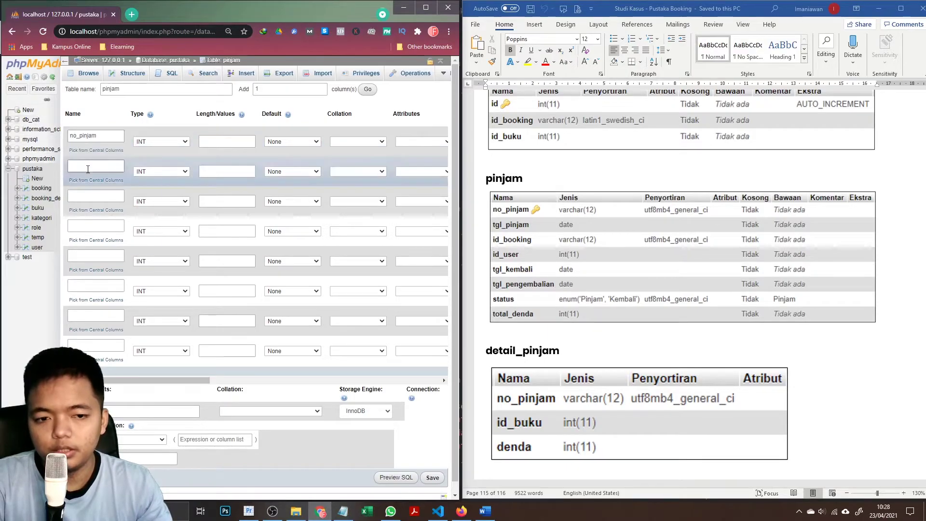
text(tgl_pinjam)
click(104, 196)
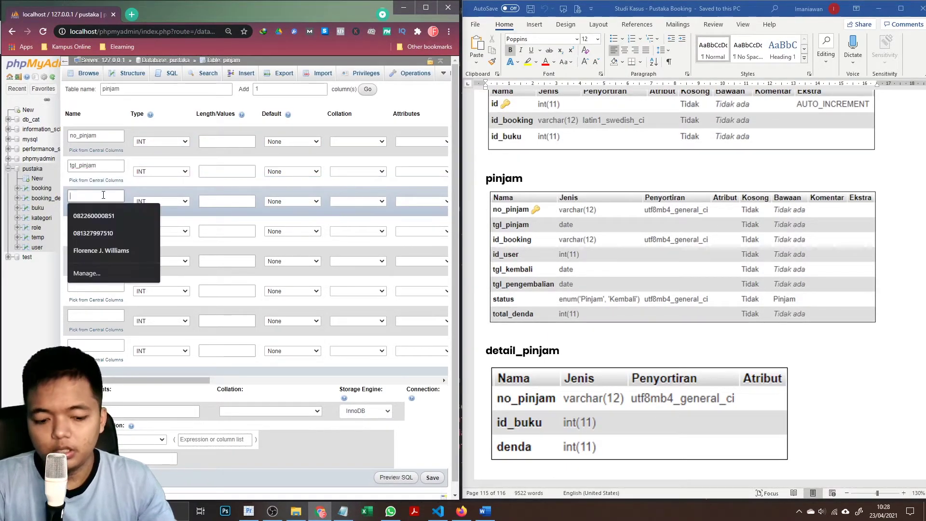
text(id_booking)
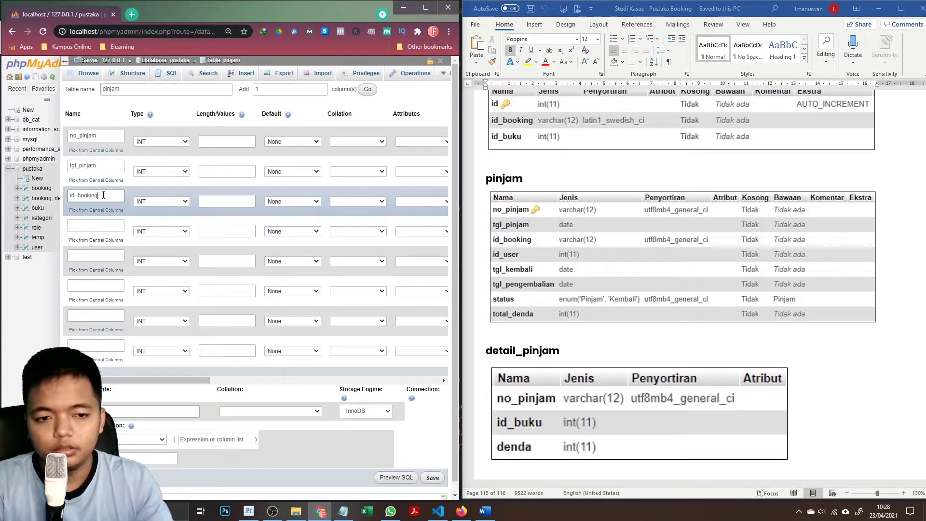
click(88, 226)
text(id)
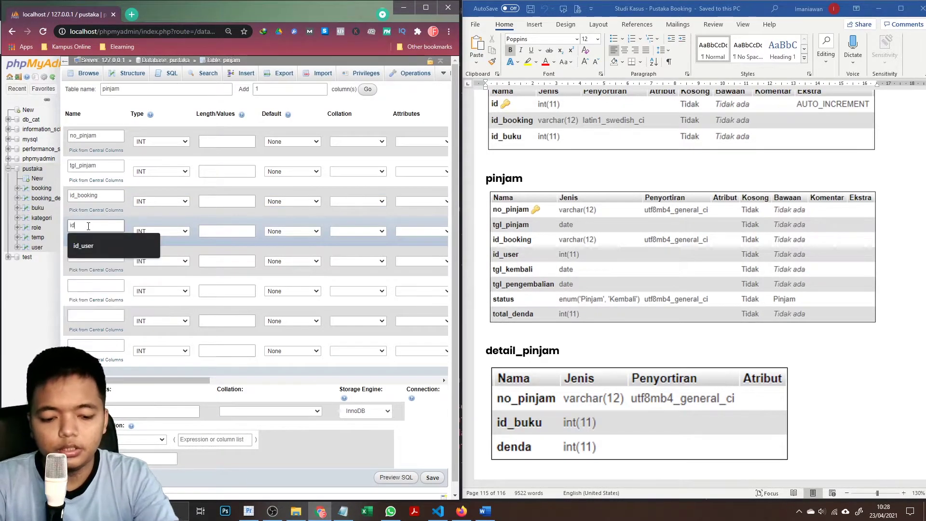
text(_is)
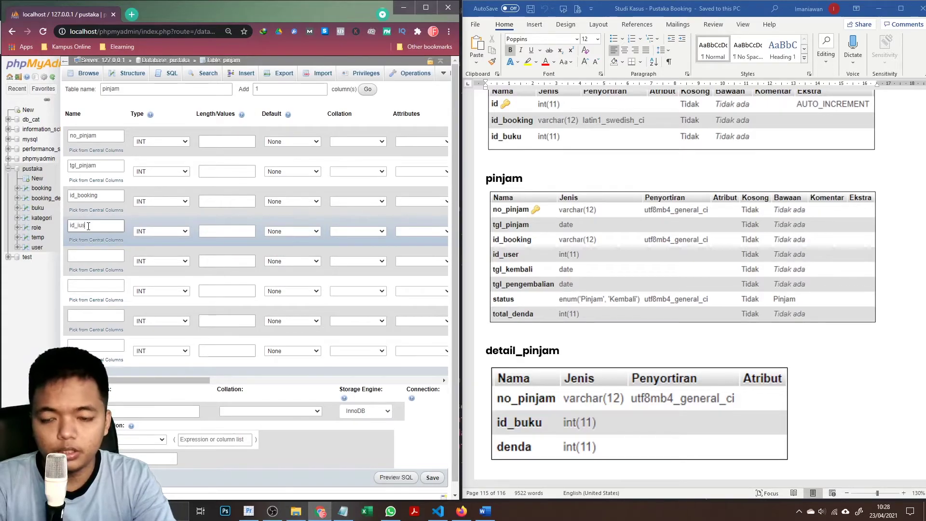
key(BackSpace)
text(user)
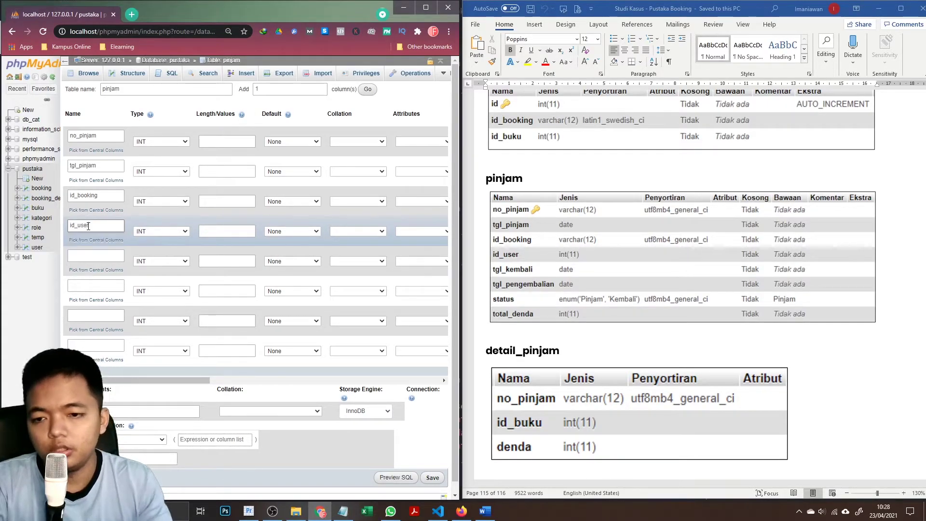
- Name the remaining four columns of pinjam tgl_kembali, tgl_pengembalian, status and total_denda
click(99, 256)
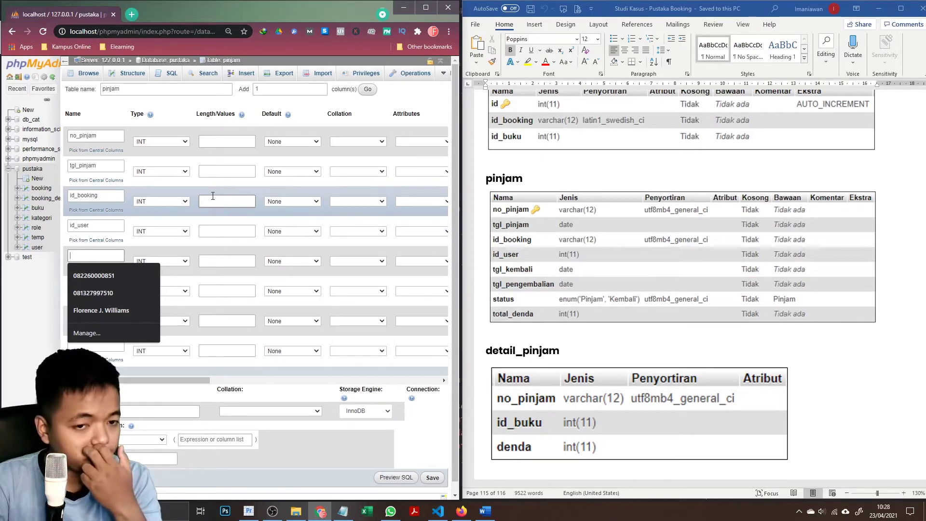
text(tgl_kembali)
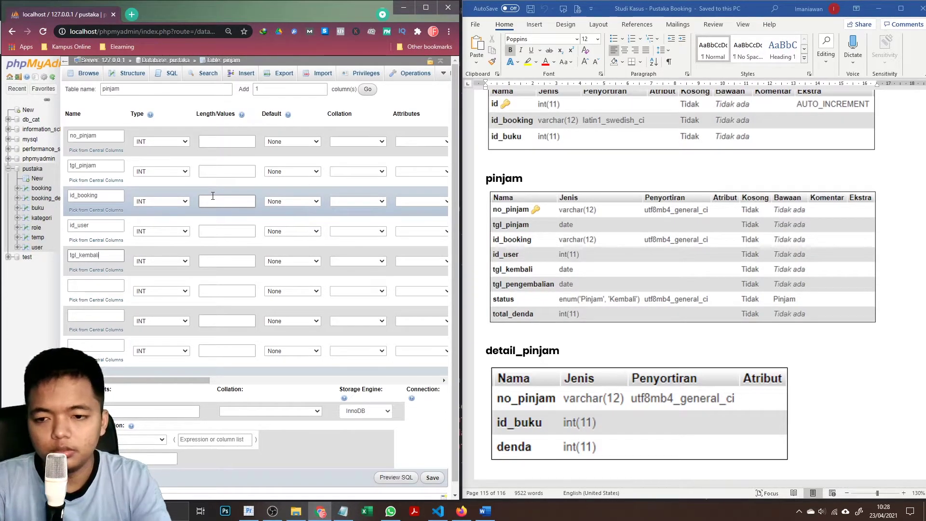
click(102, 287)
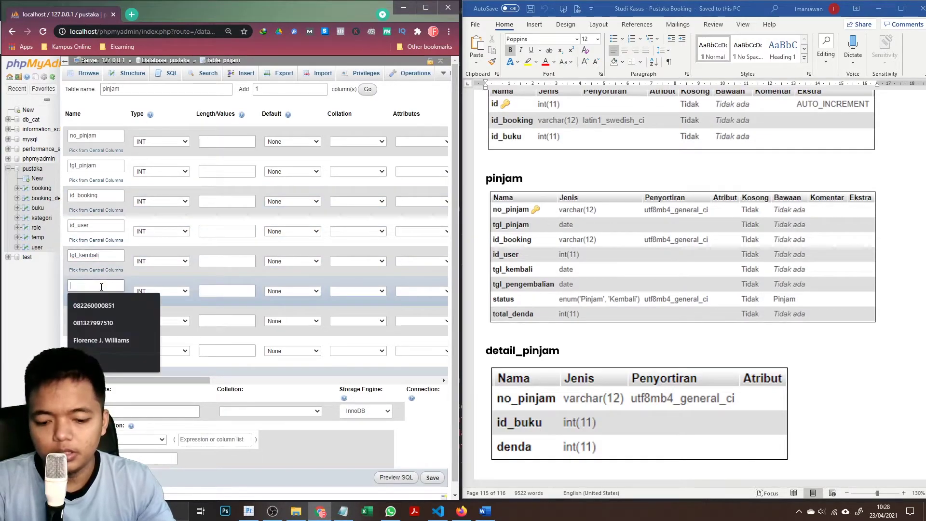
text(tgl_pengembalian)
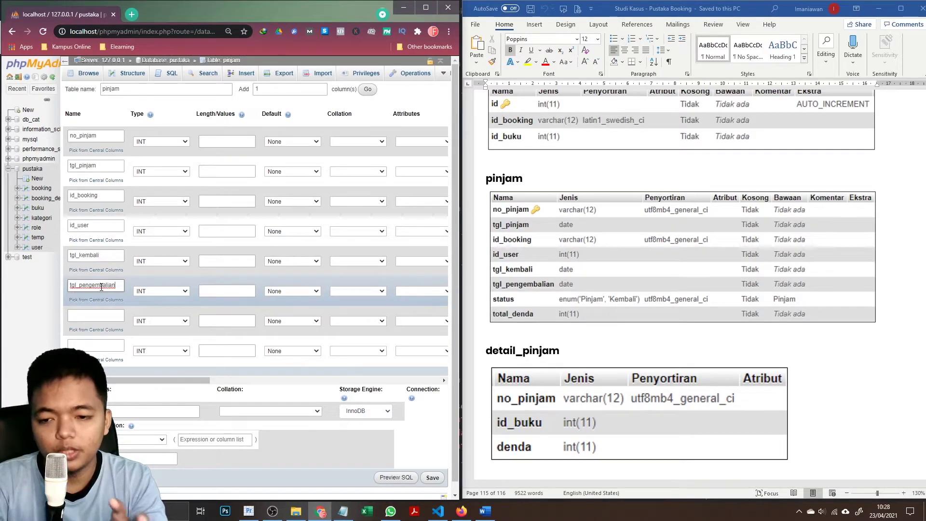
click(101, 313)
text(status)
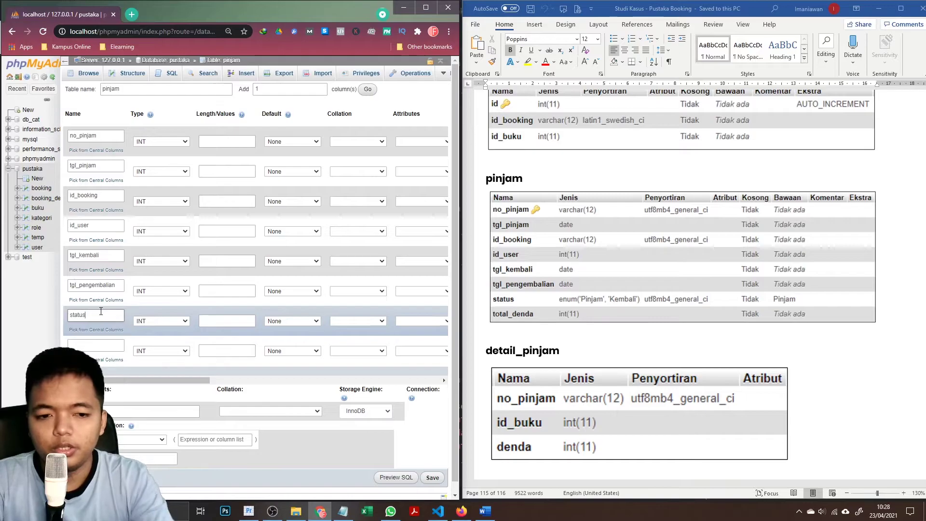
click(111, 347)
text(total_d)
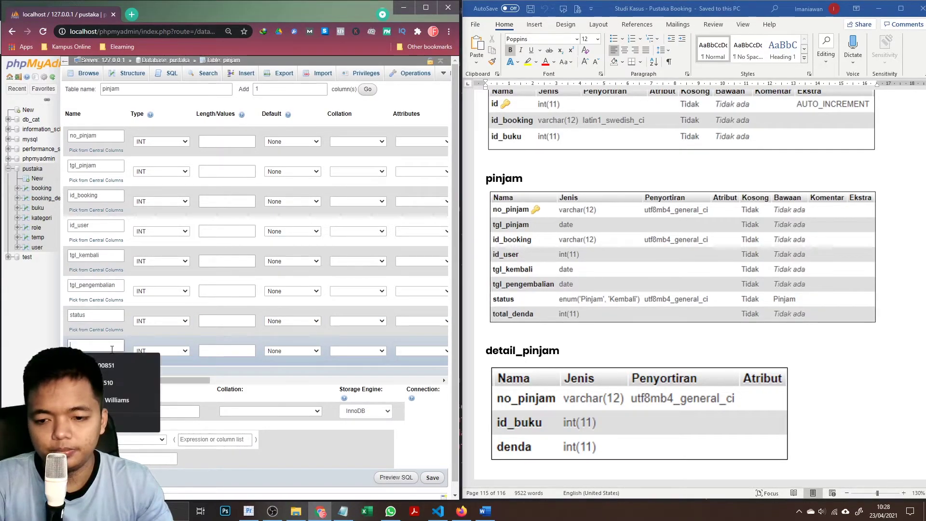
text(enda)
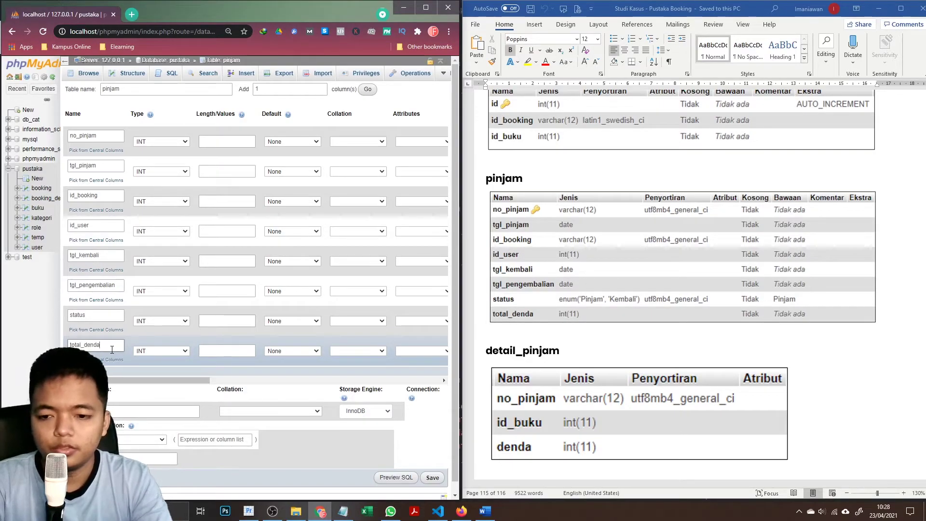
- Set the no_pinjam column to VARCHAR with length 12 and the tgl_pinjam column to DATE
click(169, 142)
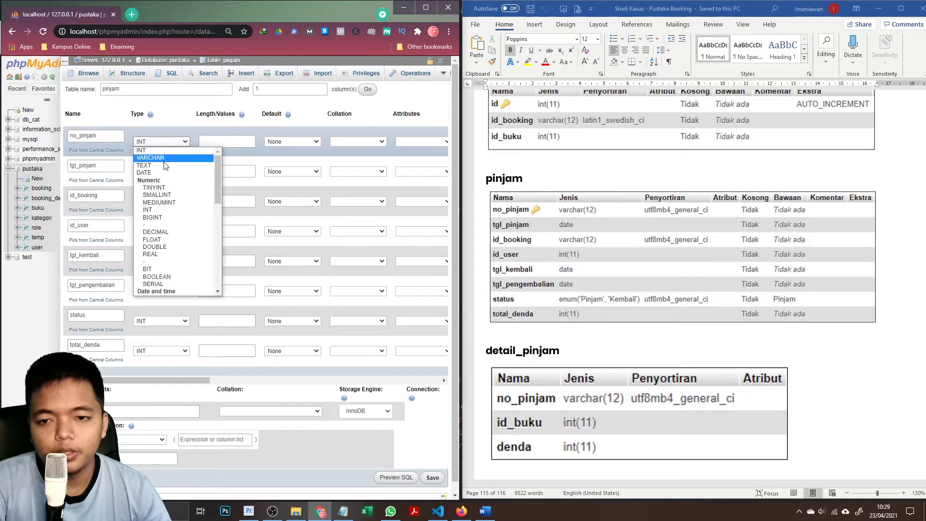
click(164, 160)
click(209, 142)
text(12)
click(163, 175)
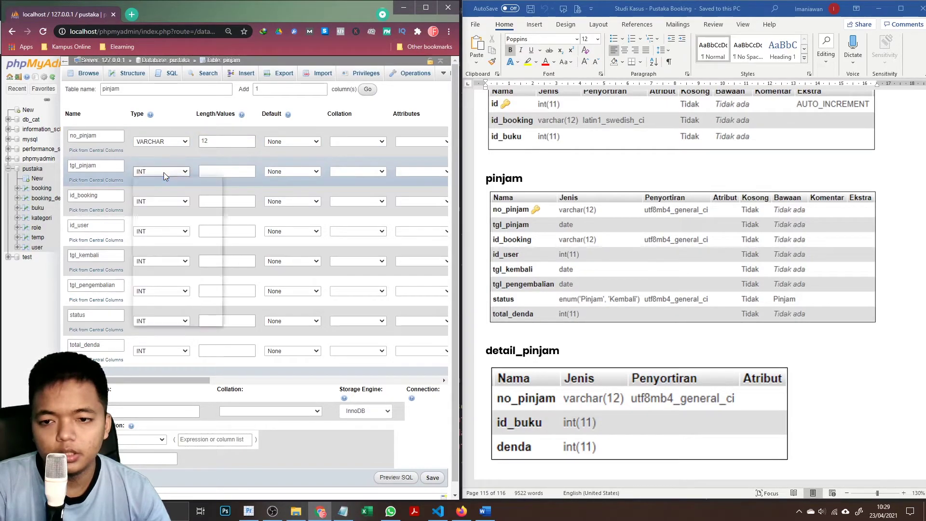
click(163, 202)
- Set the id_booking column of pinjam to VARCHAR with length 12 and give the INT column id_user a length of 11
click(163, 202)
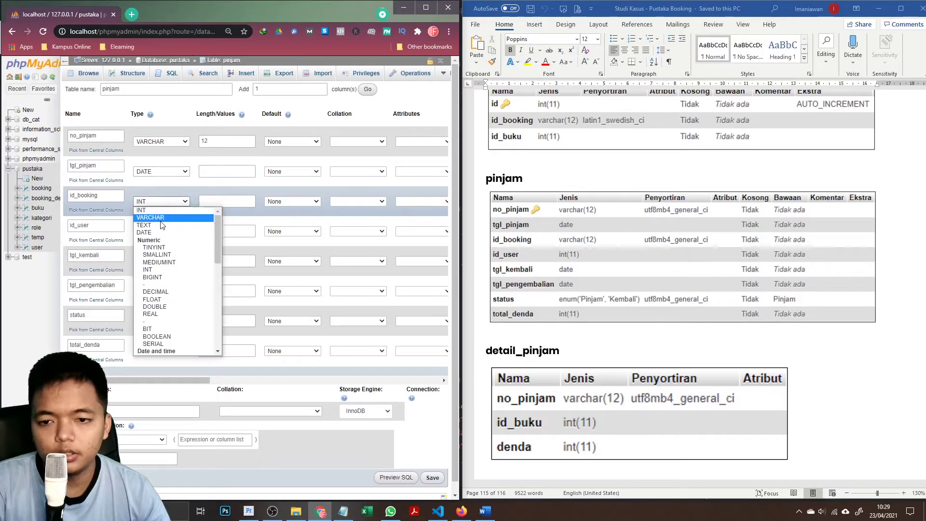
click(144, 220)
click(215, 203)
text(12)
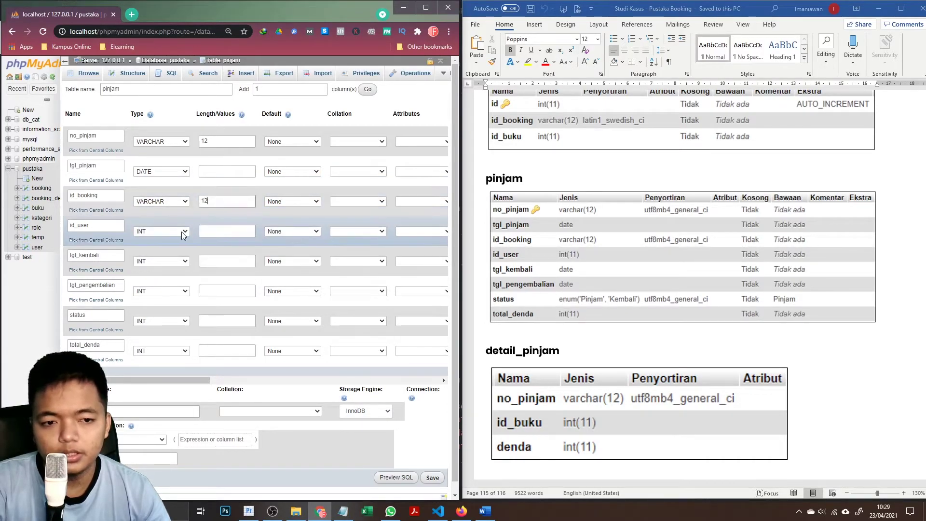
click(224, 232)
text(11)
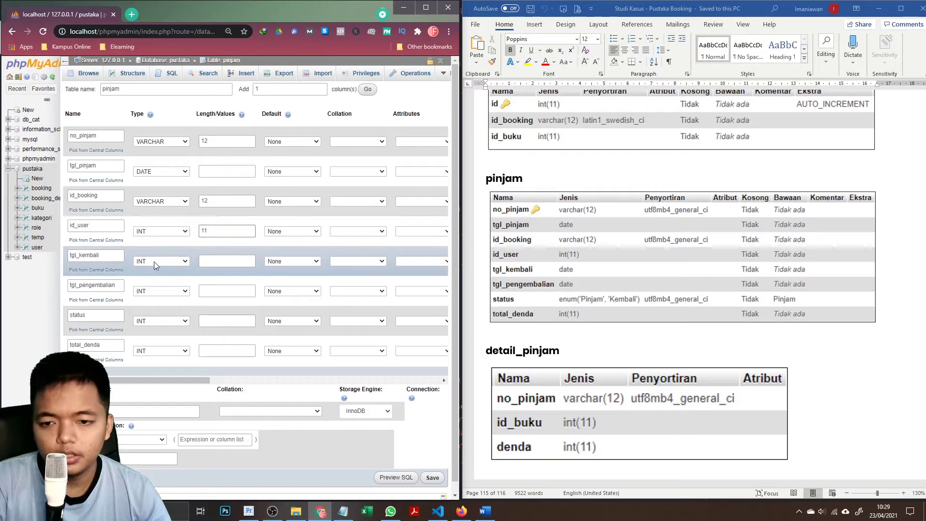
- Set the tgl_kembali and tgl_pengembalian columns to DATE
click(155, 261)
click(158, 291)
click(157, 292)
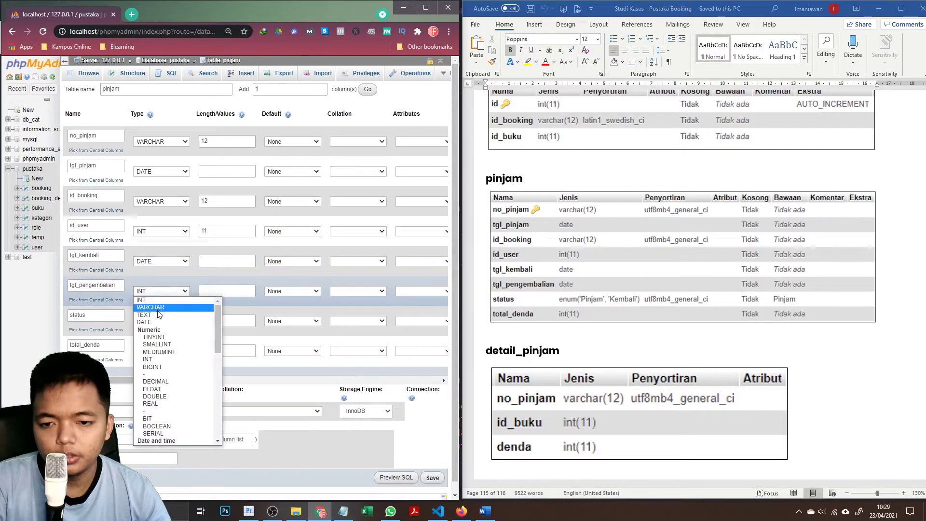
click(161, 320)
- Set the status column to ENUM with the values 'Pinjam','Kembali' and give the INT column total_denda a length of 11
click(169, 324)
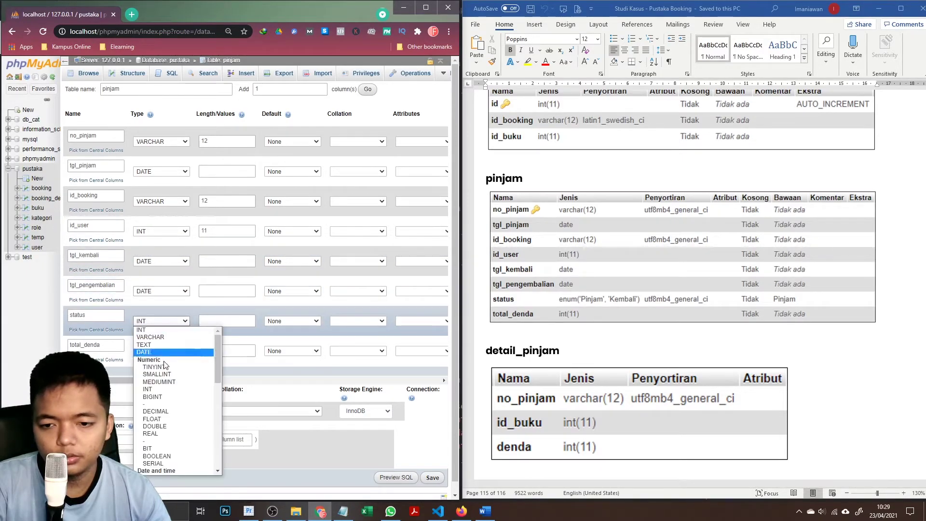
scroll(159, 405, down, 3)
scroll(154, 391, down, 2)
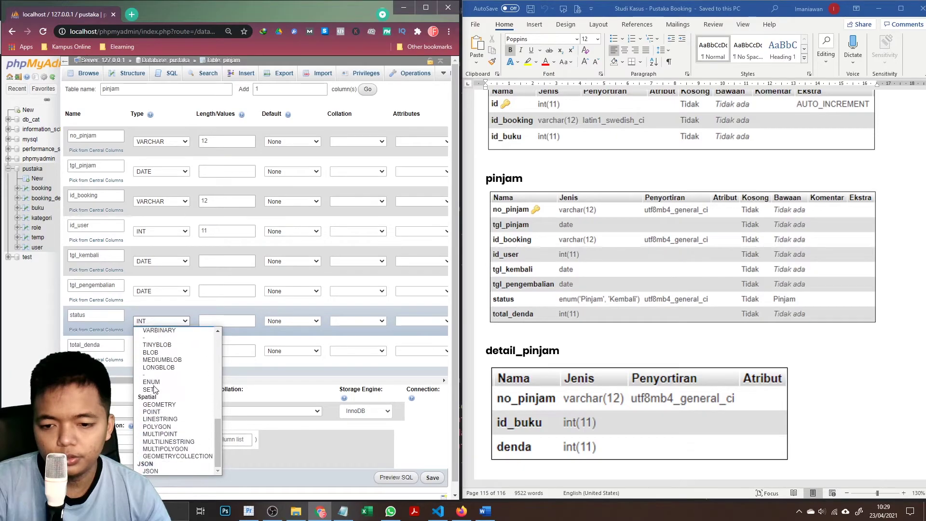
click(152, 384)
click(213, 316)
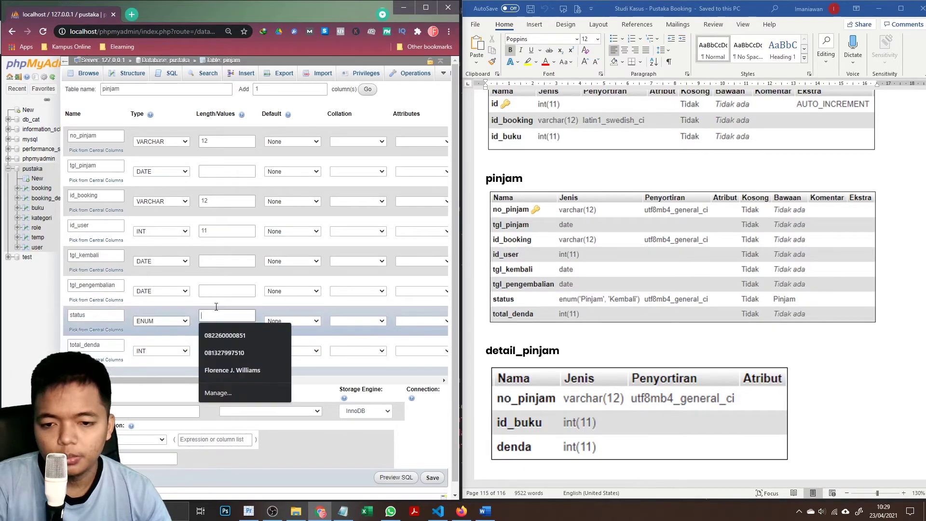
text('Pinja)
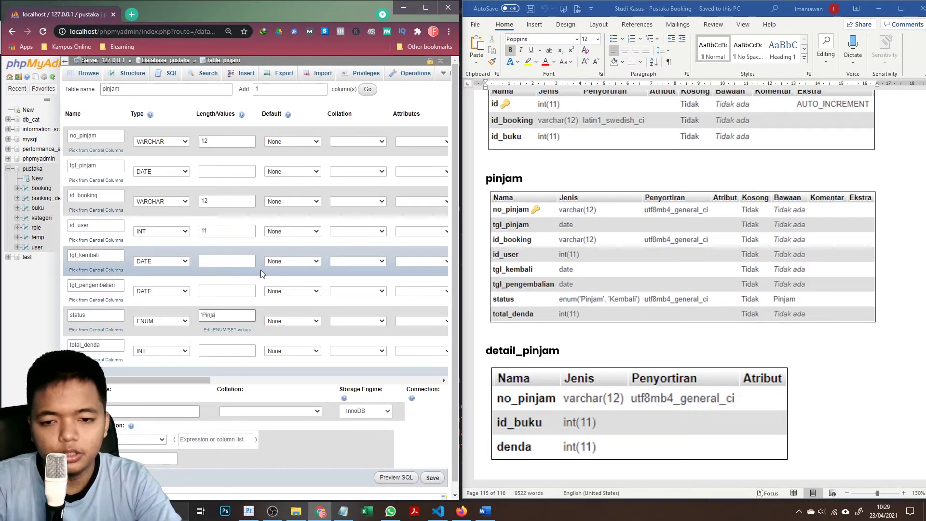
text(m','Kembali)
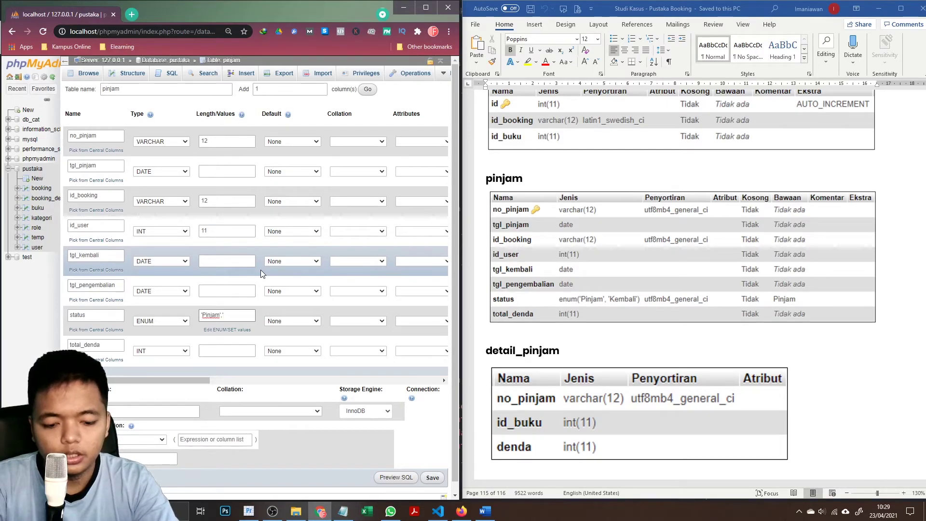
text(')
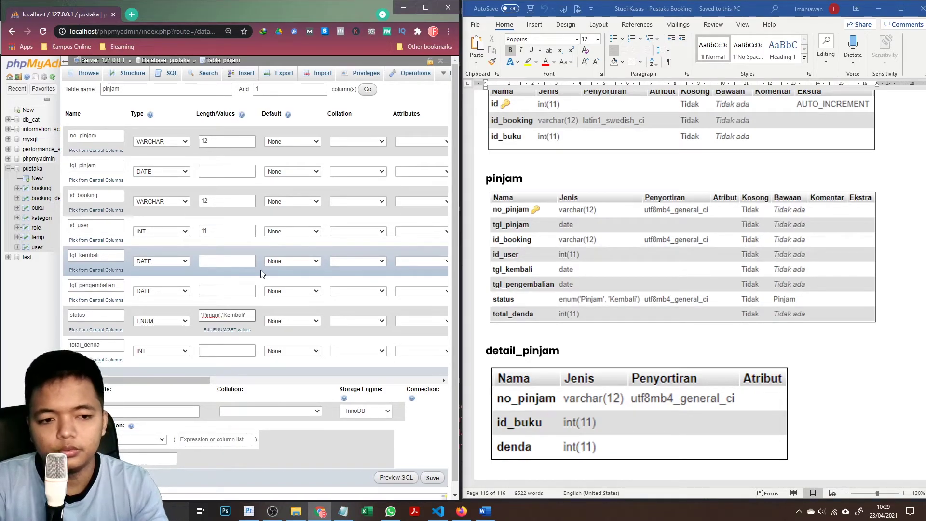
click(215, 356)
text(11)
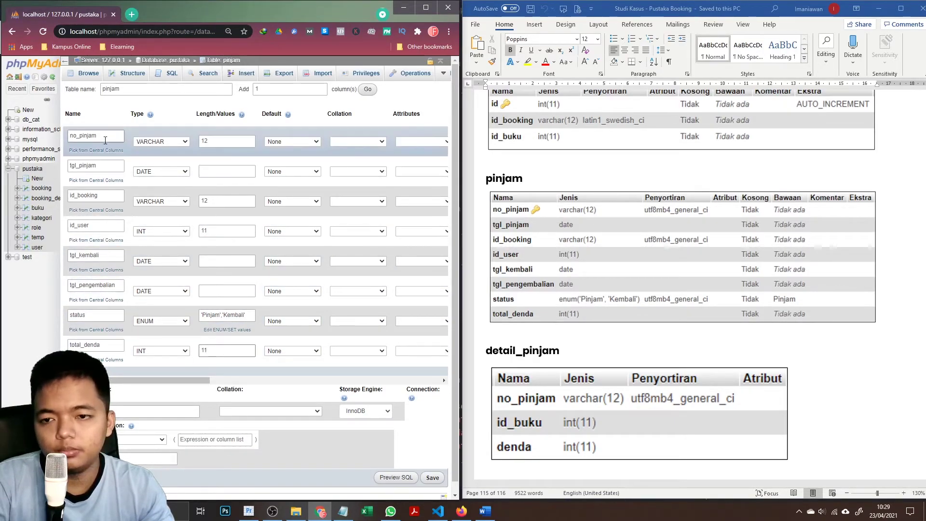
- Make no_pinjam the PRIMARY key and save the pinjam table
drag(136, 380, 264, 383)
click(230, 142)
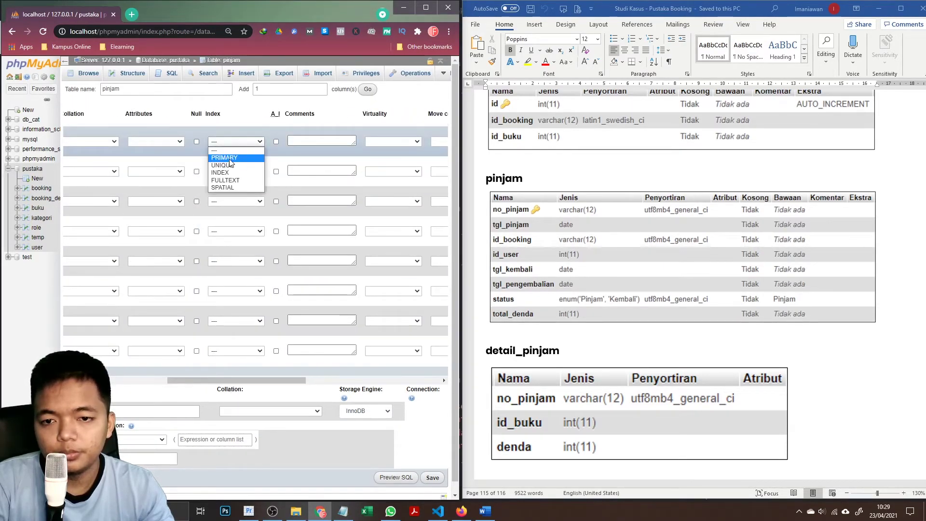
click(225, 158)
click(270, 362)
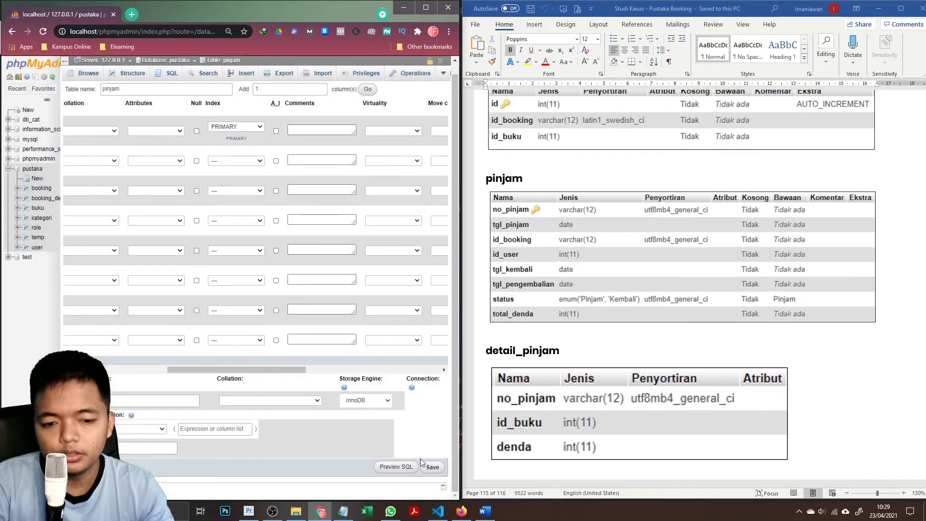
click(432, 467)
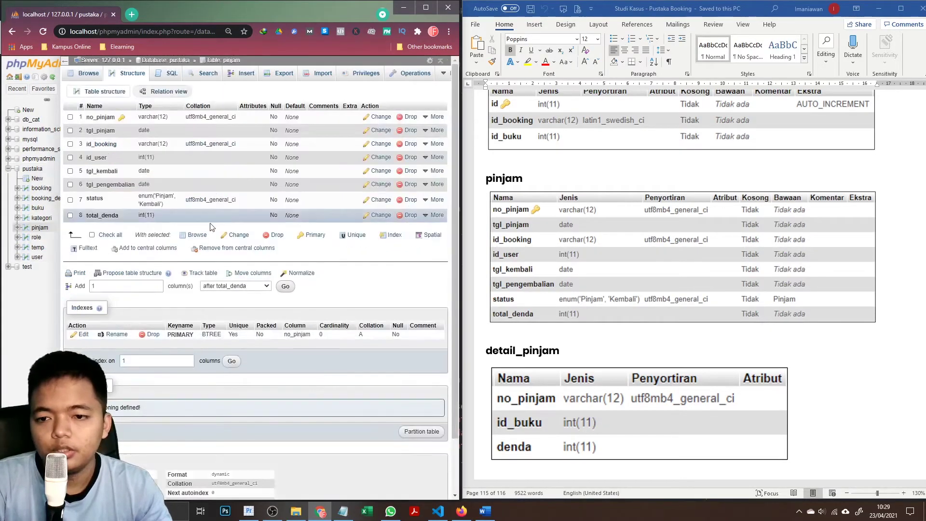
- Return to the pustaka database and start a new table named detail_pinjam with 3 columns
click(162, 60)
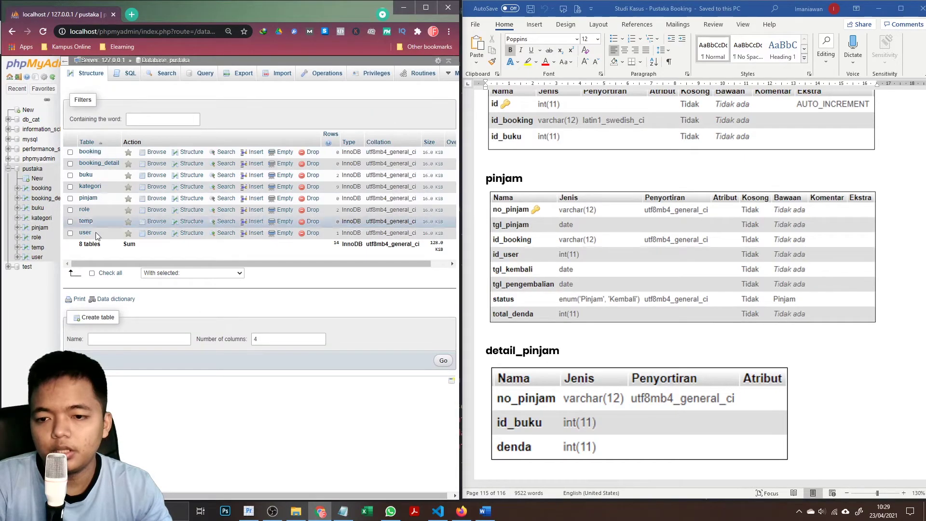
scroll(521, 301, down, 3)
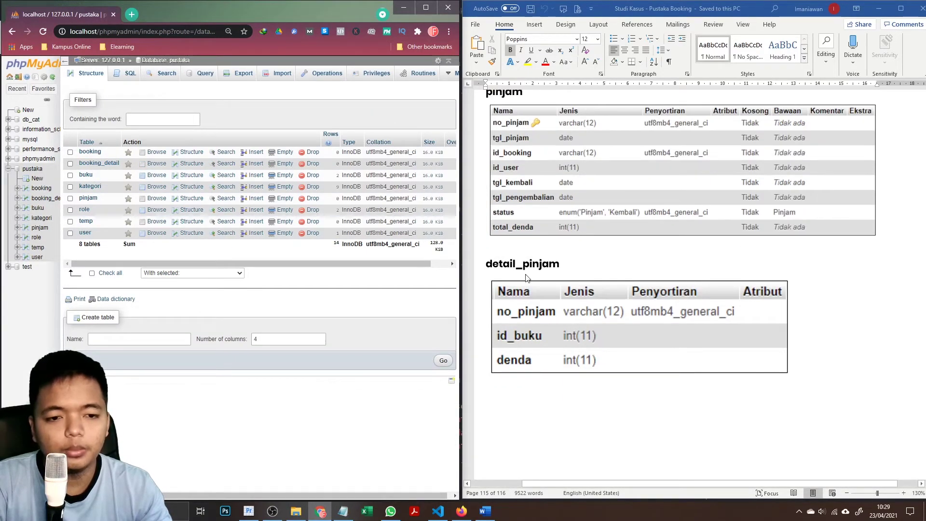
click(118, 339)
text(det)
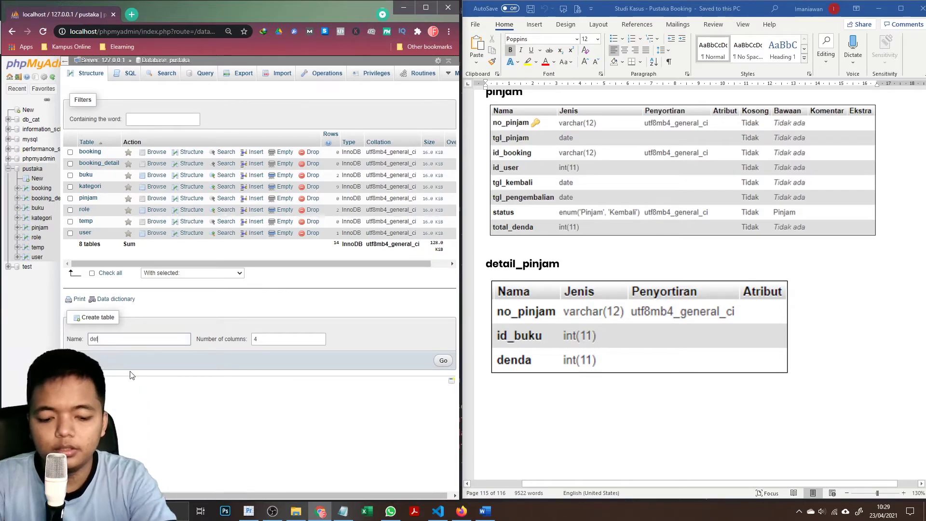
text(ail_pinjam)
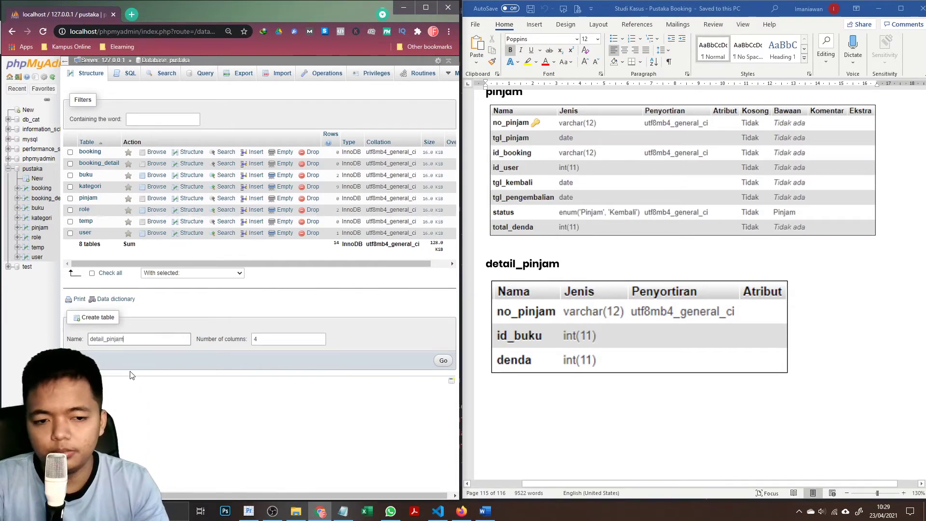
key(Tab)
text(3)
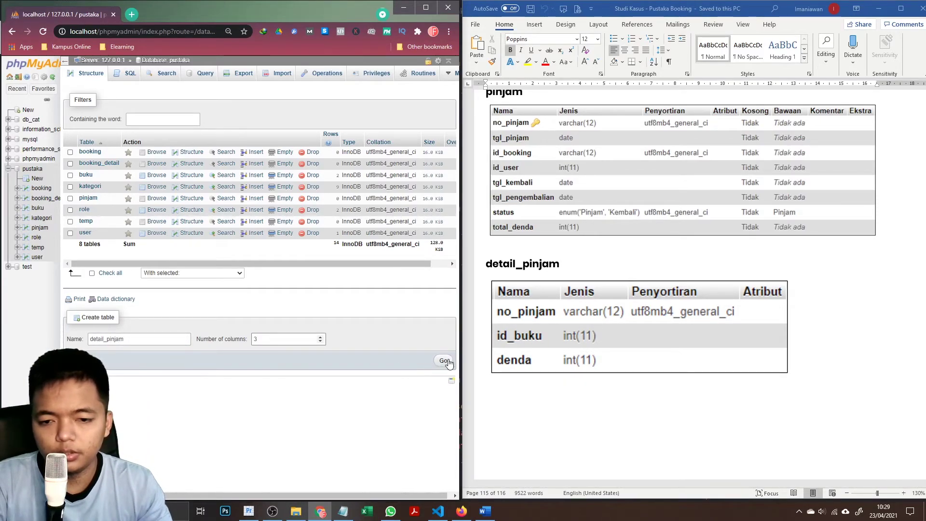
click(444, 360)
- Name the three columns of detail_pinjam no_pinjam, id_buku and denda
click(101, 137)
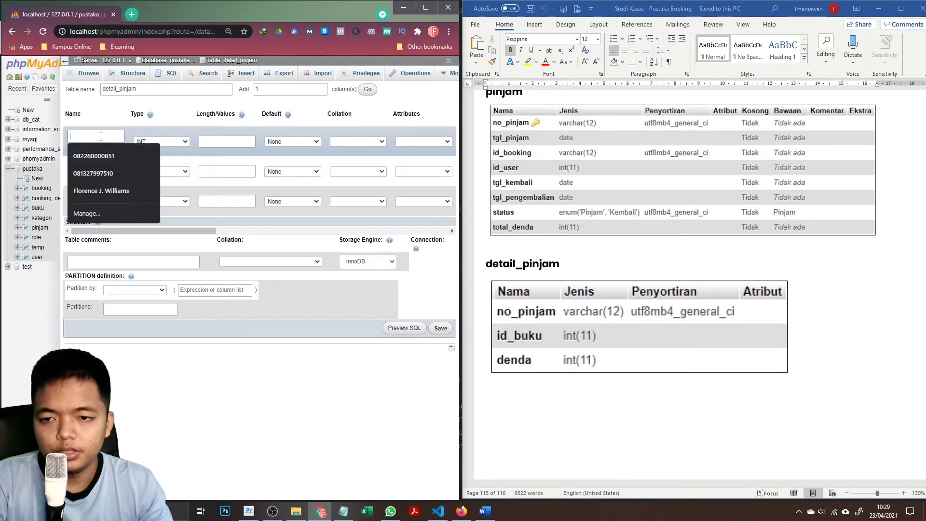
text(no_pinjam)
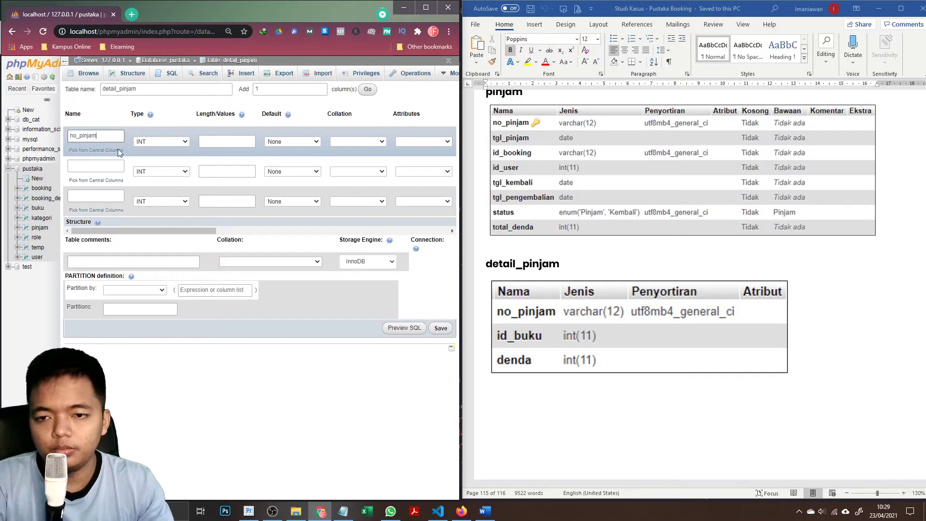
click(107, 165)
text(id_buku)
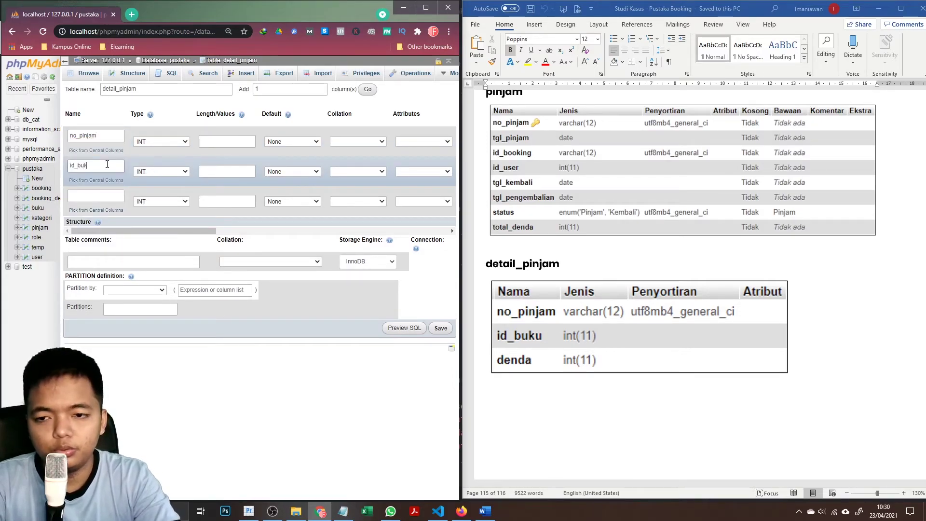
click(104, 192)
text(denda)
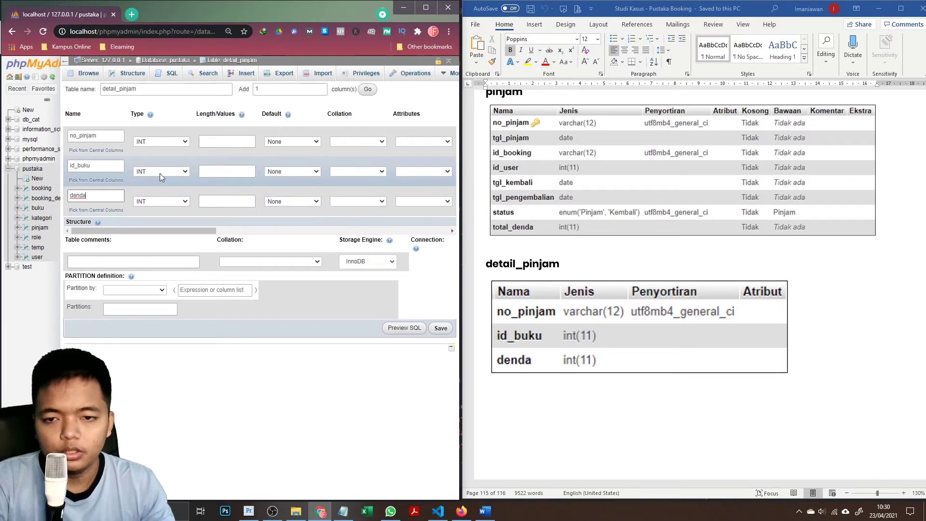
- Give the INT columns id_buku and denda a length of 11
click(208, 172)
text(11)
click(206, 201)
text(11)
- Set the no_pinjam column to VARCHAR with length 12 and save the detail_pinjam table
click(171, 141)
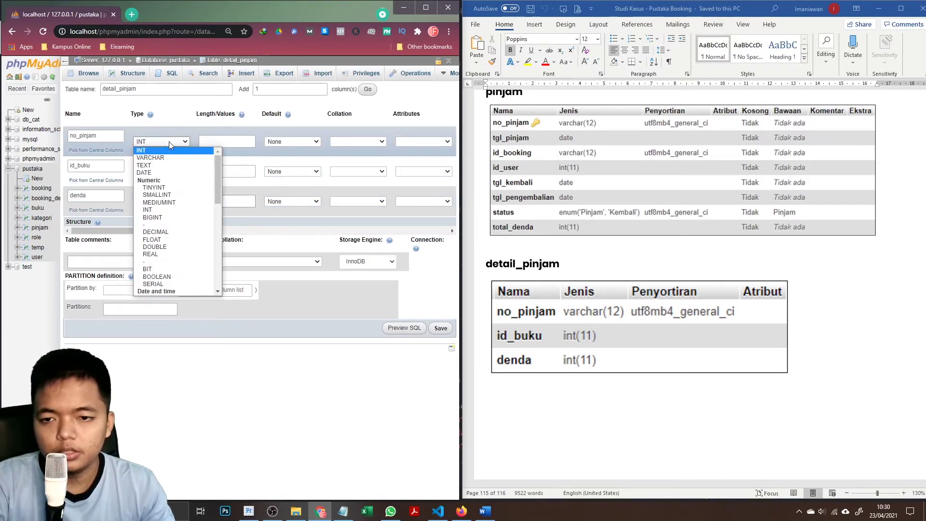
click(168, 159)
click(205, 142)
text(12)
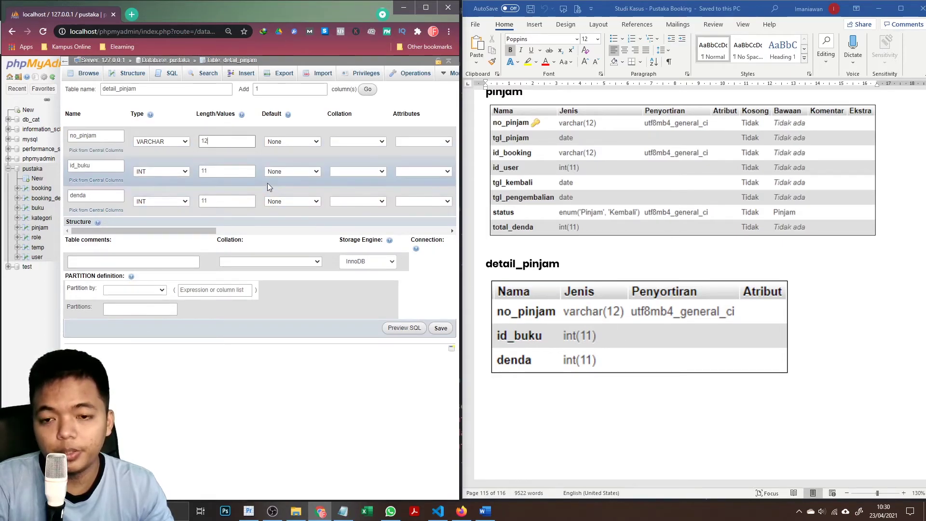
drag(225, 231, 176, 243)
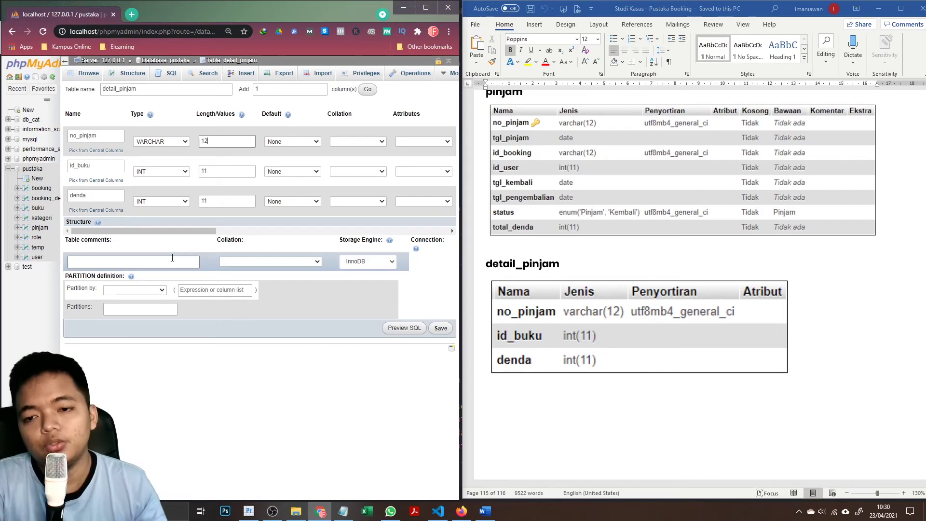
click(441, 329)
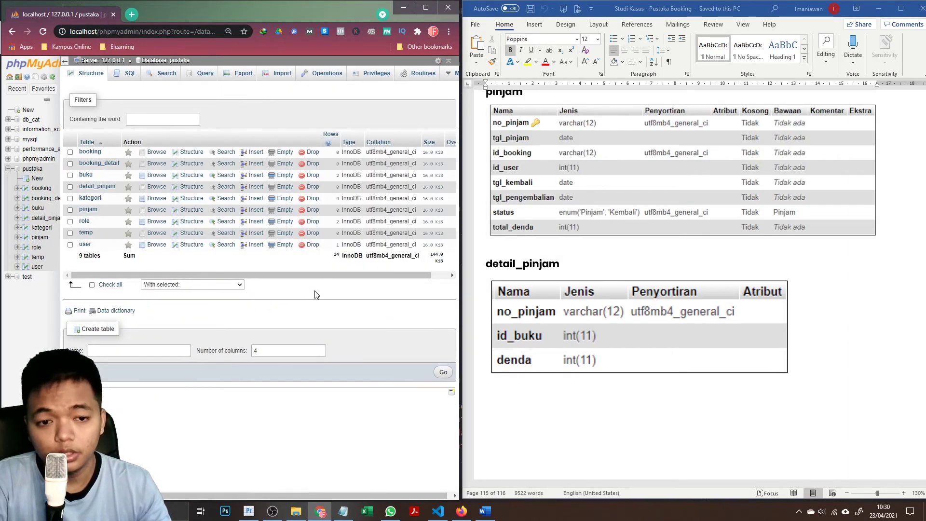
scroll(600, 261, down, 2)
scroll(664, 262, up, 8)
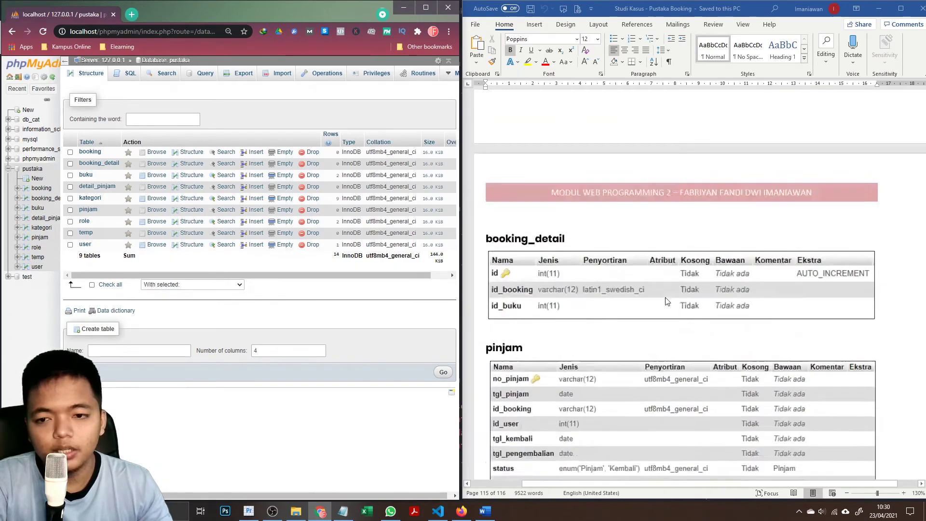
scroll(667, 302, up, 8)
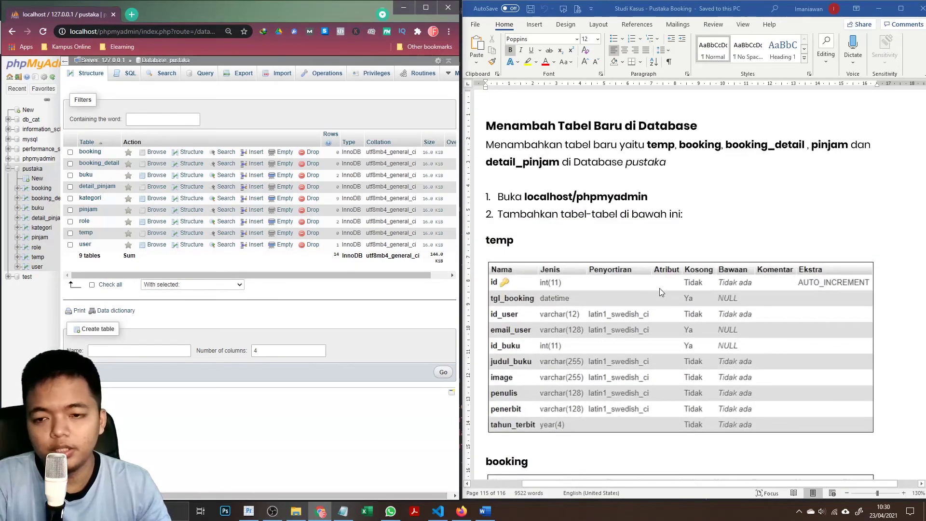